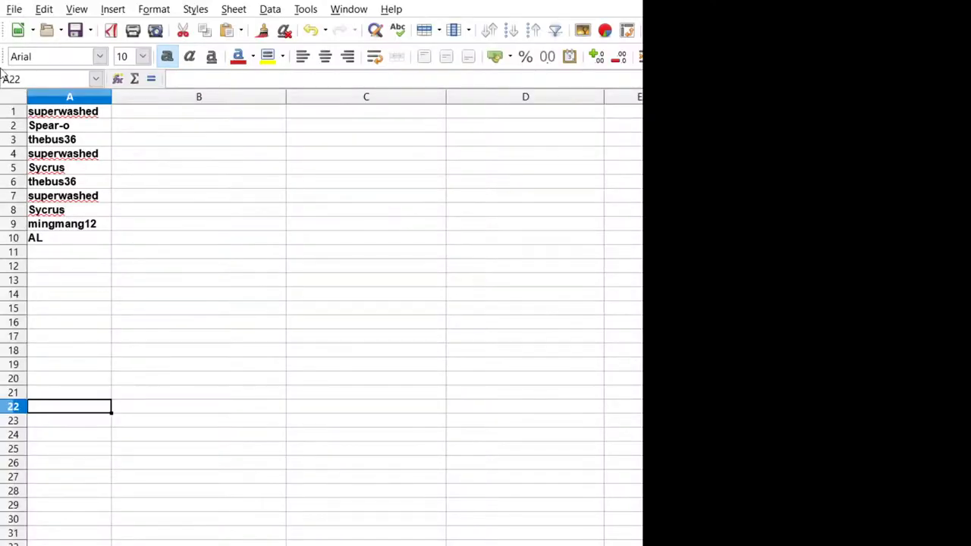
Fill cells B1 to B10 with the copied team list, from France through England, beside the participants.
{"action": "left_click", "coordinate": [143, 93]}
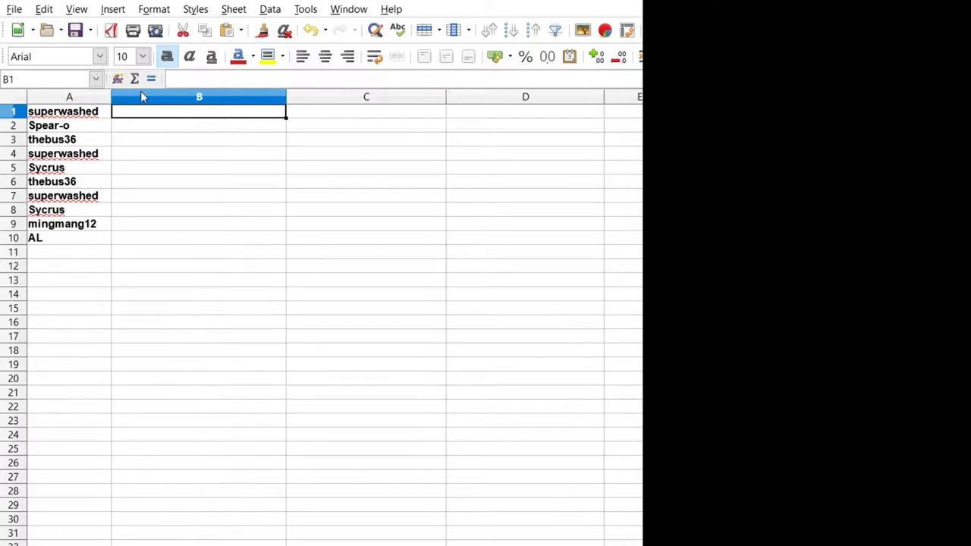
{"action": "type", "text": "France FC Bayern Munich Juventus/Portugal Germany Manchester City Argentina/FC Barcelona Real Madrid PSG USA/Borussia Dortmund England"}
{"action": "key", "text": "Return"}
{"action": "left_click", "coordinate": [149, 141]}
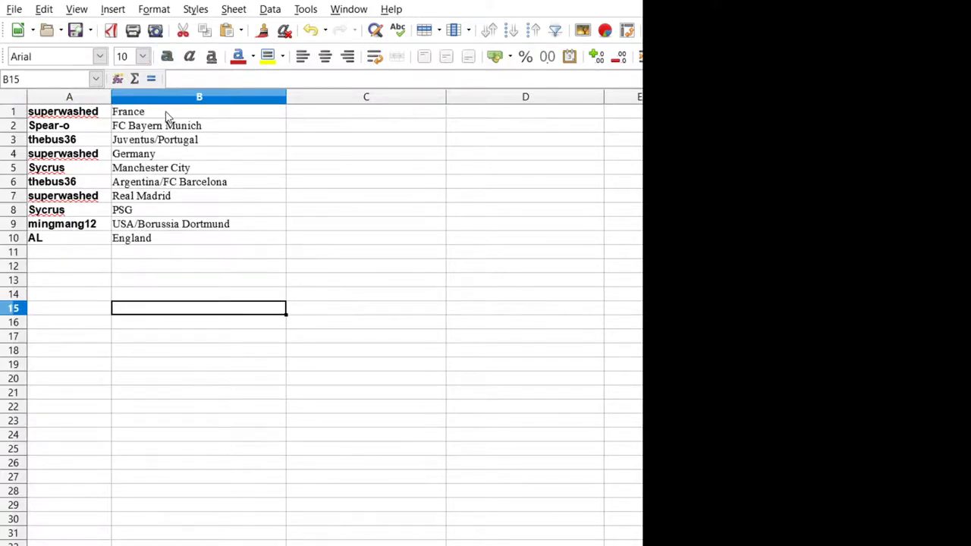
Enter the second teams in column C: Portugal in C3, Barcelona in C6 and Dortmund in C9.
{"action": "key", "text": "Right"}
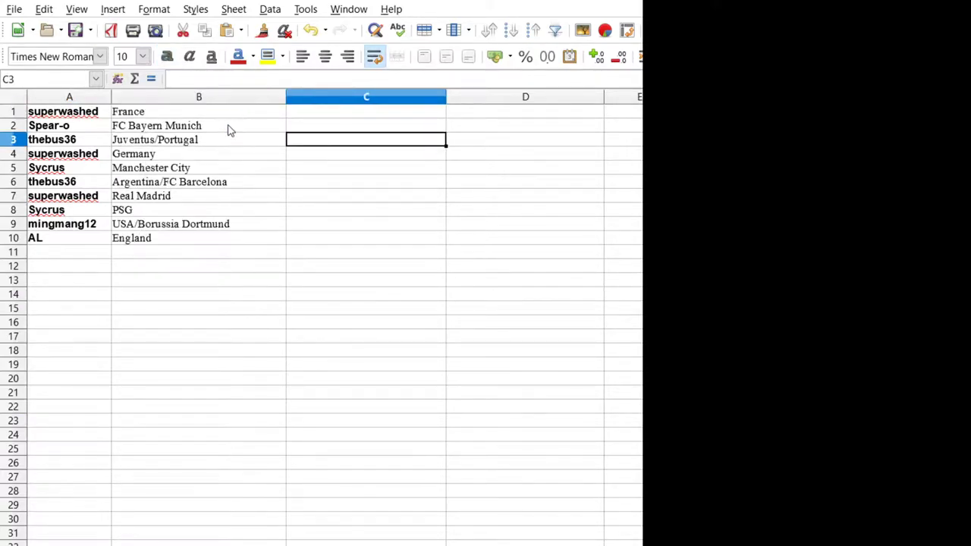
{"action": "type", "text": "Portugal"}
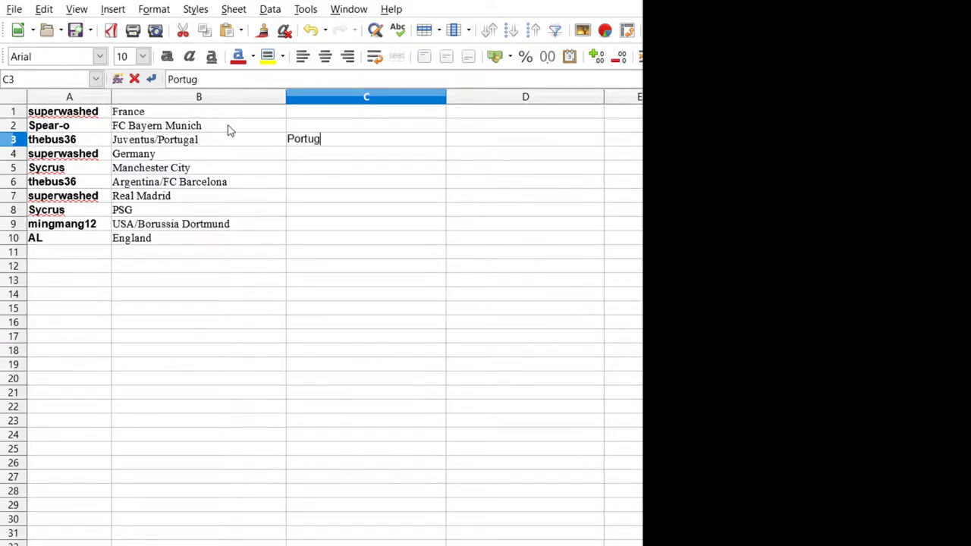
{"action": "key", "text": "Return"}
{"action": "key", "text": "Down"}
{"action": "key", "text": "Down"}
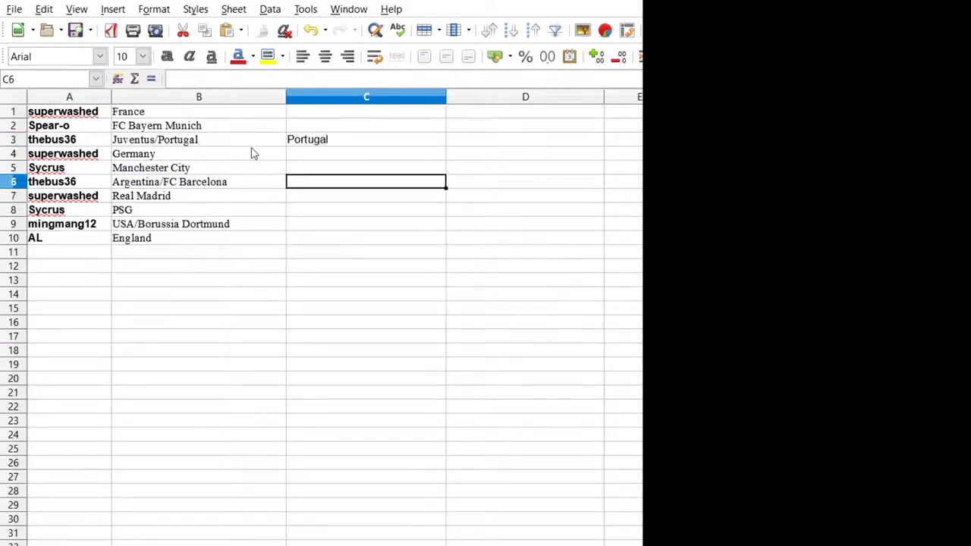
{"action": "type", "text": "Barcelona"}
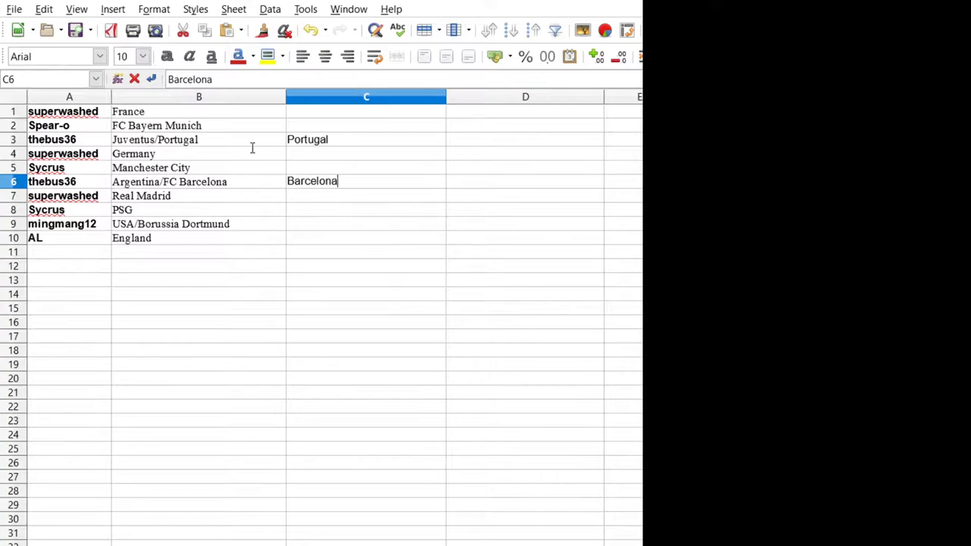
{"action": "key", "text": "Return"}
{"action": "key", "text": "Down"}
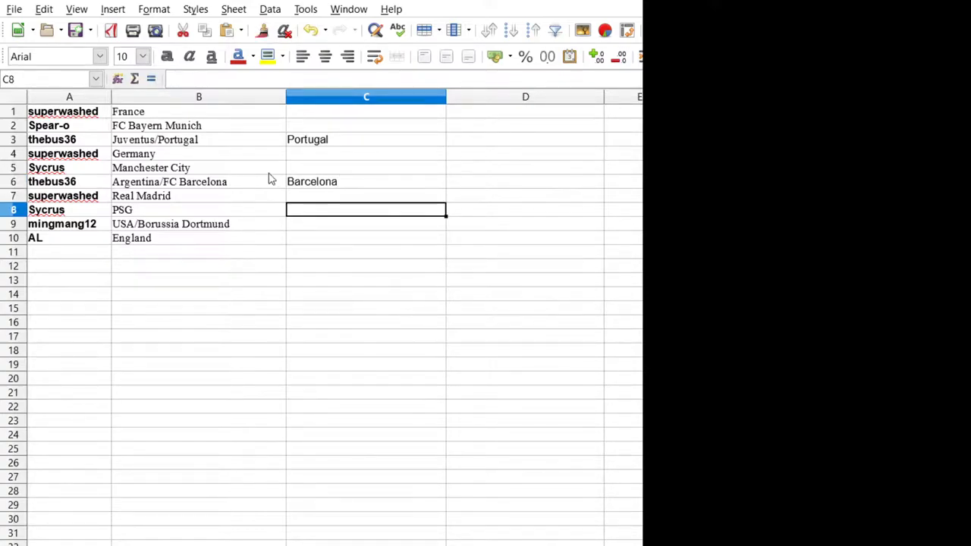
{"action": "key", "text": "Down"}
{"action": "type", "text": "Dortmund"}
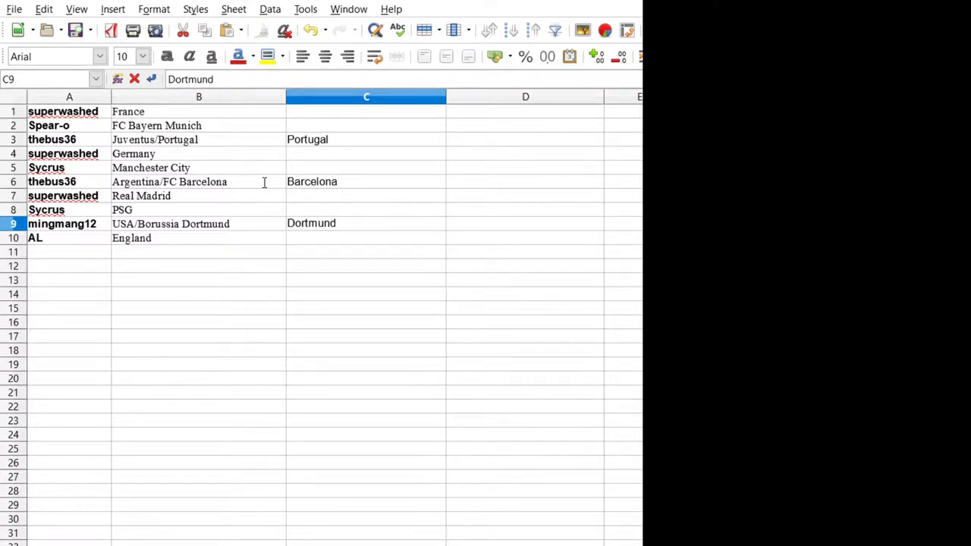
Shorten the text in cell B9 to USA by removing /Borussia Dortmund.
{"action": "left_click", "coordinate": [112, 308]}
{"action": "key", "text": "Up"}
{"action": "key", "text": "Up"}
{"action": "key", "text": "Up"}
{"action": "key", "text": "Up"}
{"action": "key", "text": "Up"}
{"action": "key", "text": "Up"}
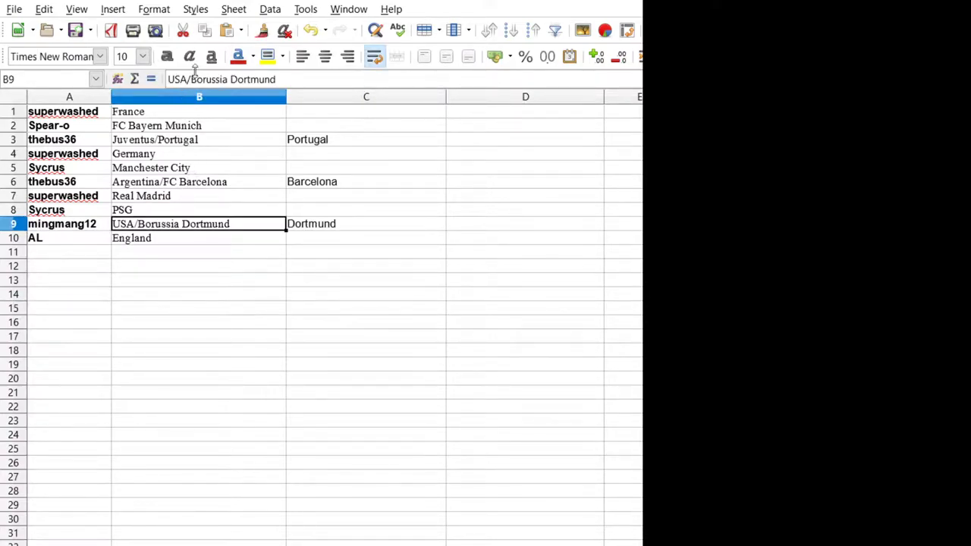
{"action": "key", "text": "F2"}
{"action": "key", "text": "shift+Left"}
{"action": "key", "text": "shift+Left"}
{"action": "key", "text": "shift+Left"}
{"action": "key", "text": "shift+Left"}
{"action": "key", "text": "shift+Left"}
{"action": "key", "text": "shift+Left"}
{"action": "key", "text": "shift+Left"}
{"action": "key", "text": "shift+Left"}
{"action": "key", "text": "shift+Left"}
{"action": "key", "text": "shift+Left"}
{"action": "key", "text": "shift+Left"}
{"action": "key", "text": "shift+Left"}
{"action": "key", "text": "shift+Left"}
{"action": "key", "text": "shift+Left"}
{"action": "key", "text": "shift+Left"}
{"action": "key", "text": "shift+Left"}
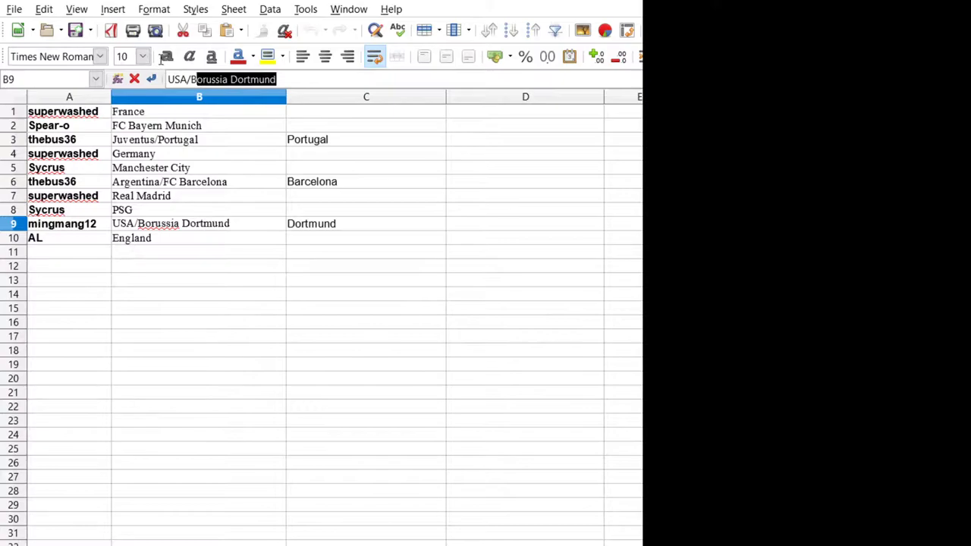
{"action": "key", "text": "BackSpace"}
{"action": "key", "text": "BackSpace"}
{"action": "key", "text": "BackSpace"}
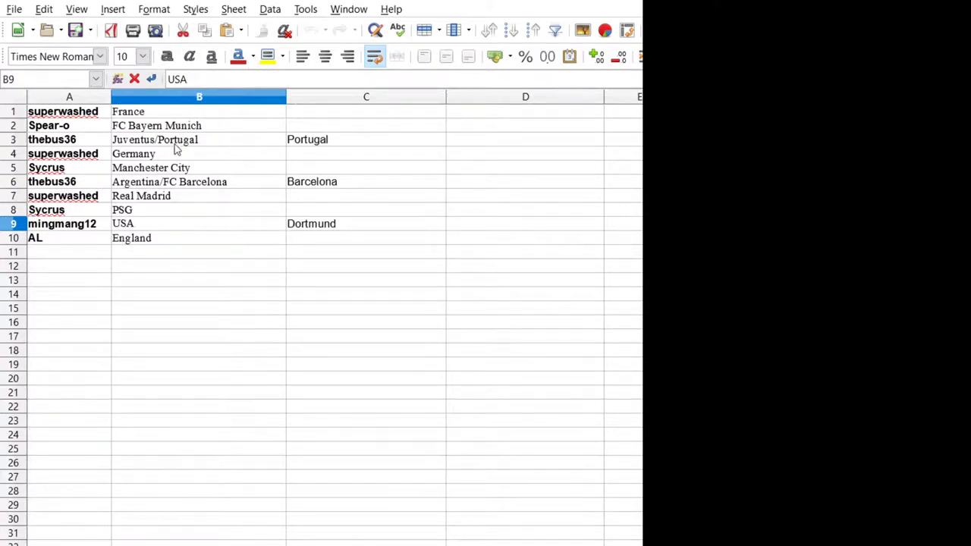
Shorten the text in cell B6 to Argentina by removing /FC Barcelona.
{"action": "key", "text": "Up"}
{"action": "key", "text": "Up"}
{"action": "key", "text": "Up"}
{"action": "key", "text": "F2"}
{"action": "key", "text": "shift+Left"}
{"action": "key", "text": "shift+Left"}
{"action": "key", "text": "shift+Left"}
{"action": "key", "text": "shift+Left"}
{"action": "key", "text": "shift+Left"}
{"action": "key", "text": "shift+Left"}
{"action": "key", "text": "shift+Left"}
{"action": "key", "text": "shift+Left"}
{"action": "key", "text": "shift+Left"}
{"action": "key", "text": "BackSpace"}
{"action": "key", "text": "BackSpace"}
{"action": "key", "text": "BackSpace"}
{"action": "key", "text": "BackSpace"}
{"action": "key", "text": "BackSpace"}
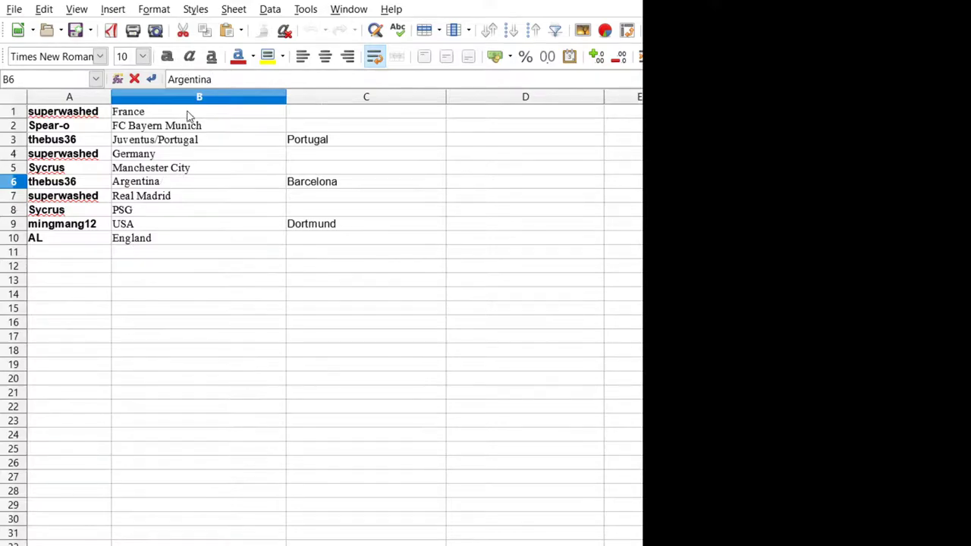
Shorten the text in cell B3 to Juventus by removing /Portugal, and select cell B12.
{"action": "key", "text": "Up"}
{"action": "key", "text": "Up"}
{"action": "key", "text": "Up"}
{"action": "key", "text": "F2"}
{"action": "key", "text": "shift+Left"}
{"action": "key", "text": "shift+Left"}
{"action": "key", "text": "shift+Left"}
{"action": "key", "text": "shift+Left"}
{"action": "key", "text": "shift+Left"}
{"action": "key", "text": "shift+Left"}
{"action": "key", "text": "shift+Left"}
{"action": "key", "text": "shift+Left"}
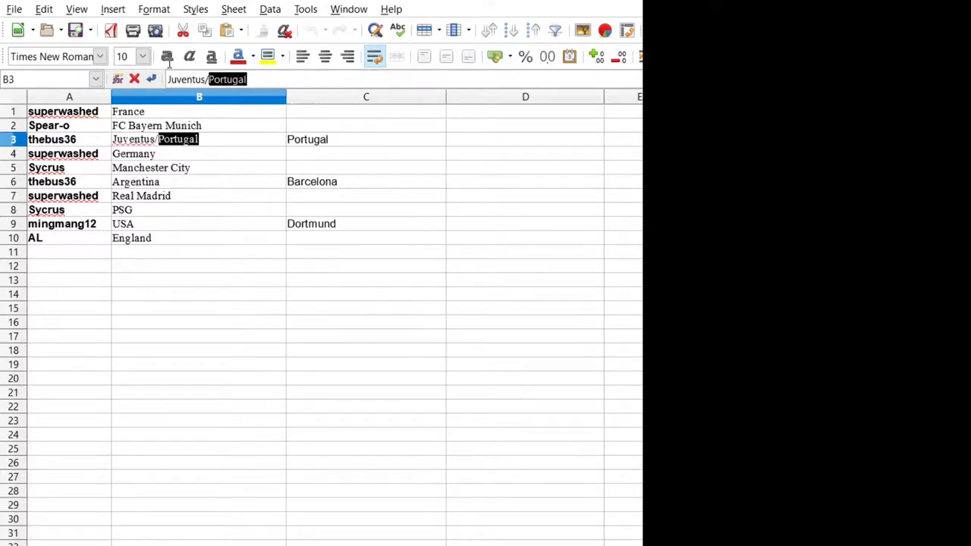
{"action": "key", "text": "BackSpace"}
{"action": "key", "text": "BackSpace"}
{"action": "key", "text": "Down"}
{"action": "key", "text": "Down"}
{"action": "key", "text": "Down"}
{"action": "key", "text": "Down"}
{"action": "key", "text": "Down"}
{"action": "key", "text": "Down"}
{"action": "key", "text": "Down"}
{"action": "key", "text": "Down"}
{"action": "key", "text": "Down"}
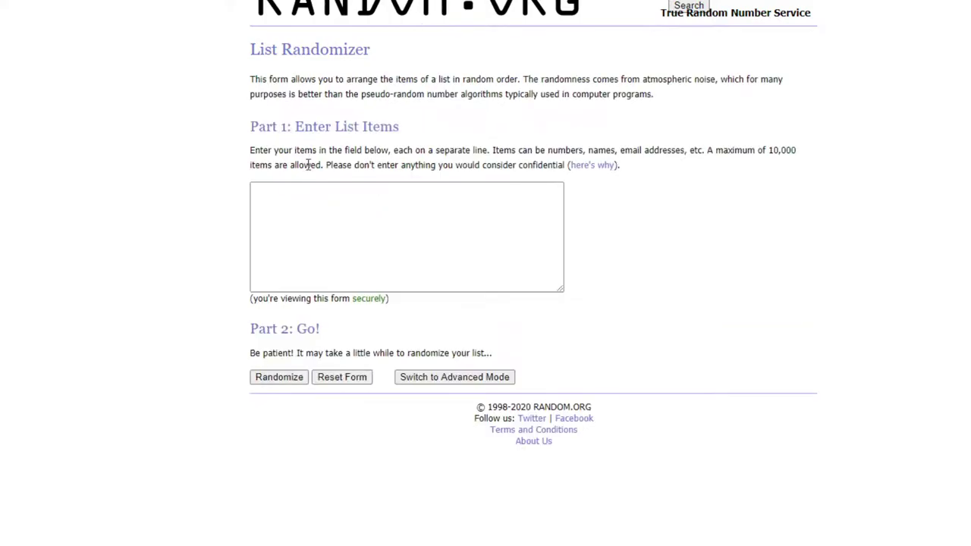
Paste the list of remaining teams into the RANDOM.ORG List Randomizer.
{"action": "left_click", "coordinate": [313, 212]}
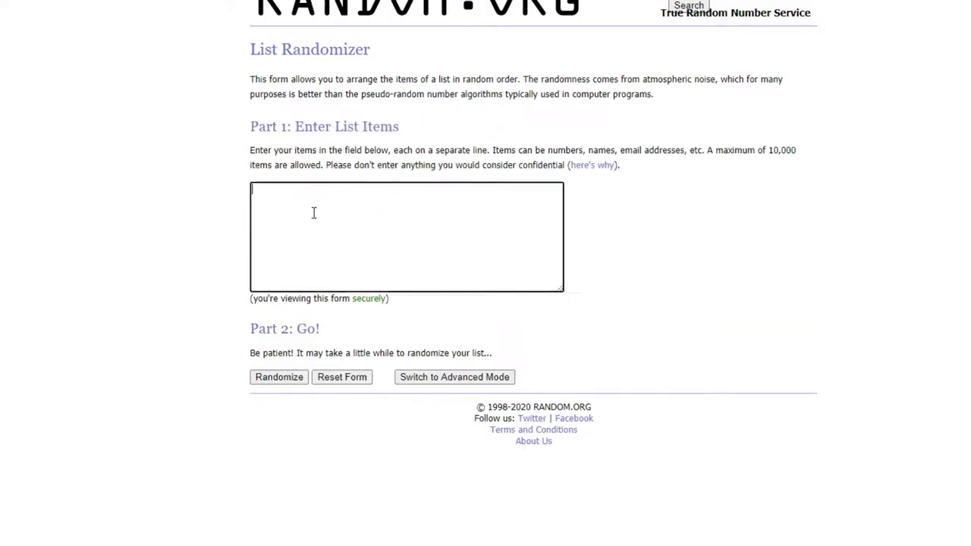
{"action": "key", "text": "ctrl+v"}
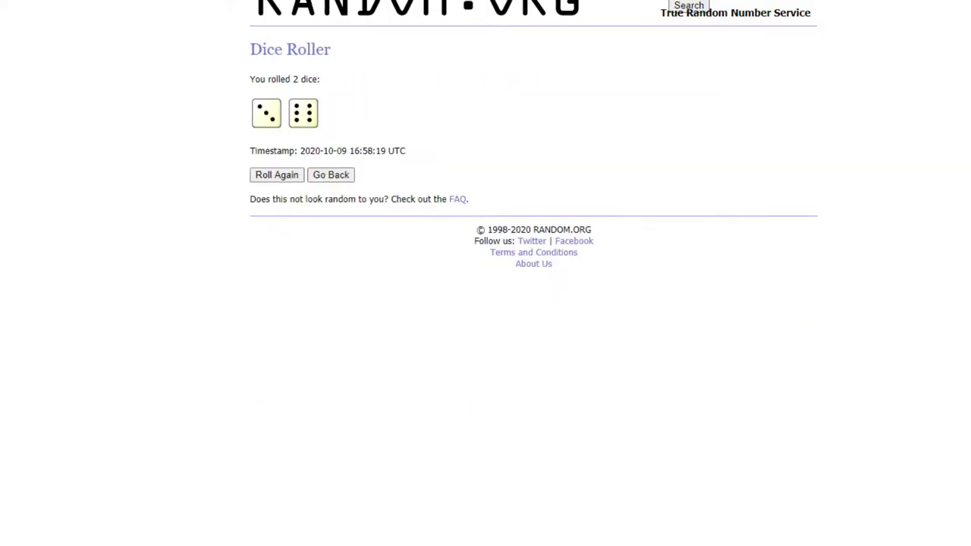
Open the Dice Roller and roll the virtual dice.
{"action": "mouse_move", "coordinate": [323, 19]}
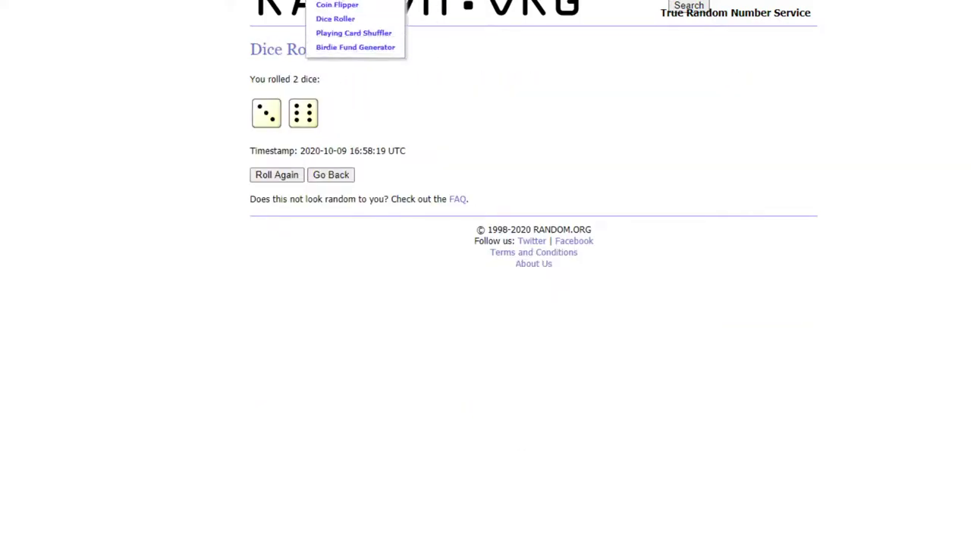
{"action": "left_click", "coordinate": [335, 19]}
{"action": "left_click", "coordinate": [272, 141]}
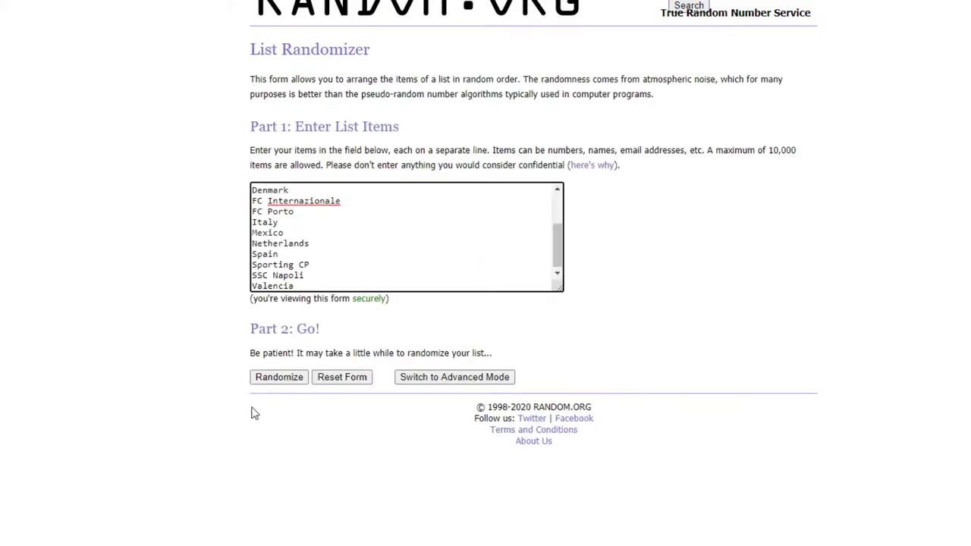
Randomize the remaining team list 11 times in the List Randomizer.
{"action": "left_click", "coordinate": [270, 381]}
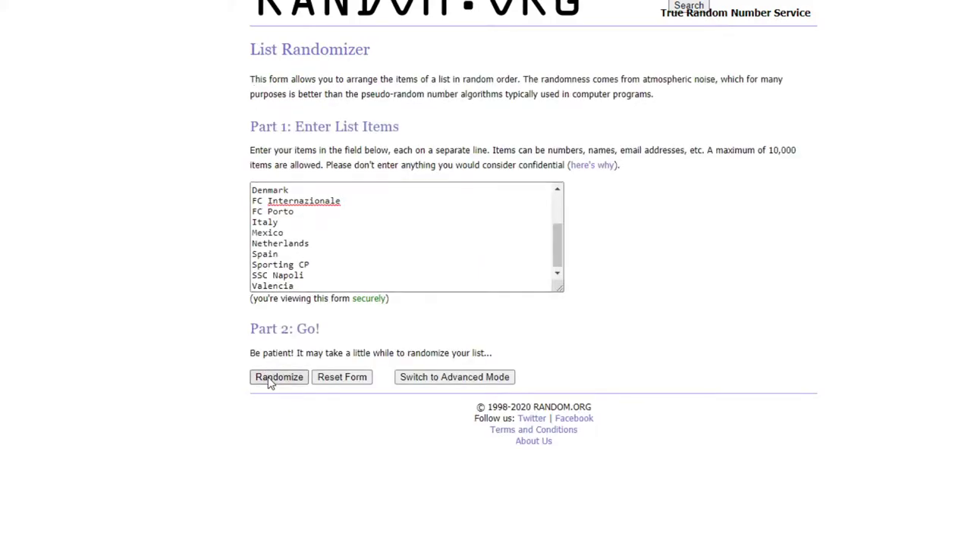
{"action": "left_click", "coordinate": [269, 370]}
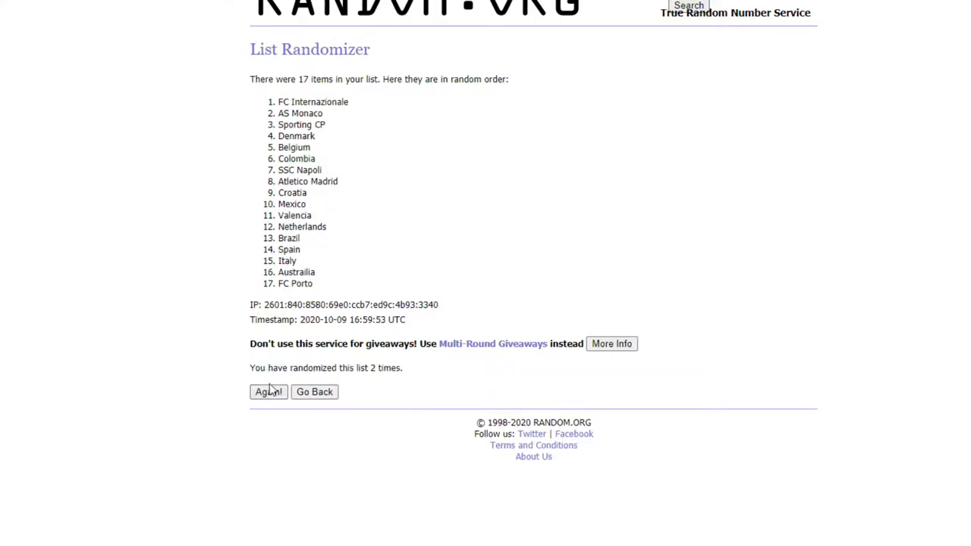
{"action": "left_click", "coordinate": [269, 392]}
{"action": "left_click", "coordinate": [270, 392]}
{"action": "left_click", "coordinate": [270, 393]}
{"action": "left_click", "coordinate": [269, 392]}
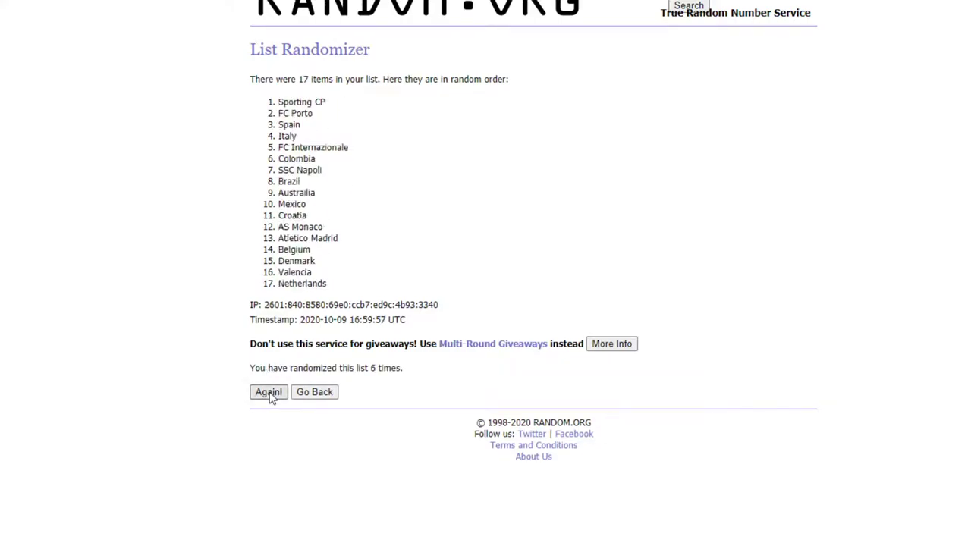
{"action": "left_click", "coordinate": [269, 392]}
{"action": "left_click", "coordinate": [269, 392]}
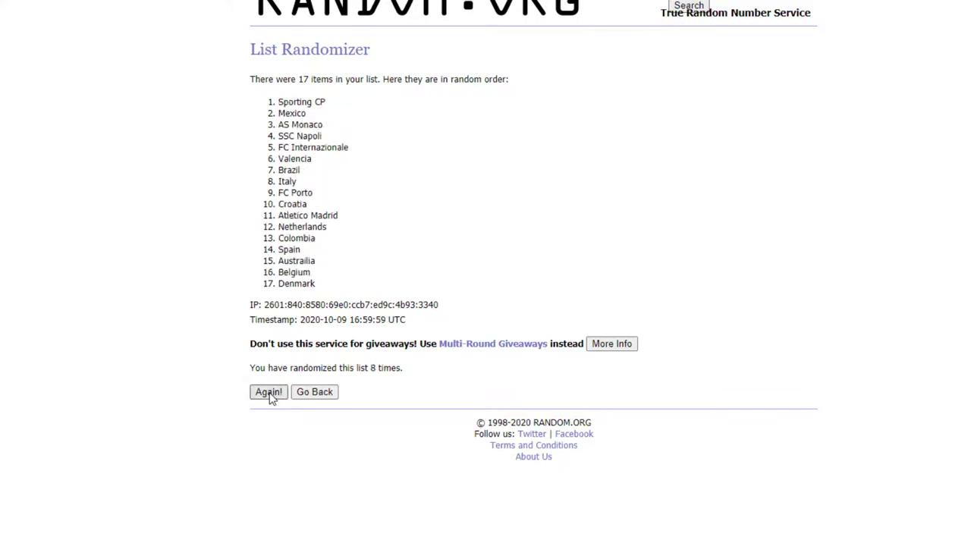
{"action": "left_click", "coordinate": [270, 393]}
{"action": "left_click", "coordinate": [269, 393]}
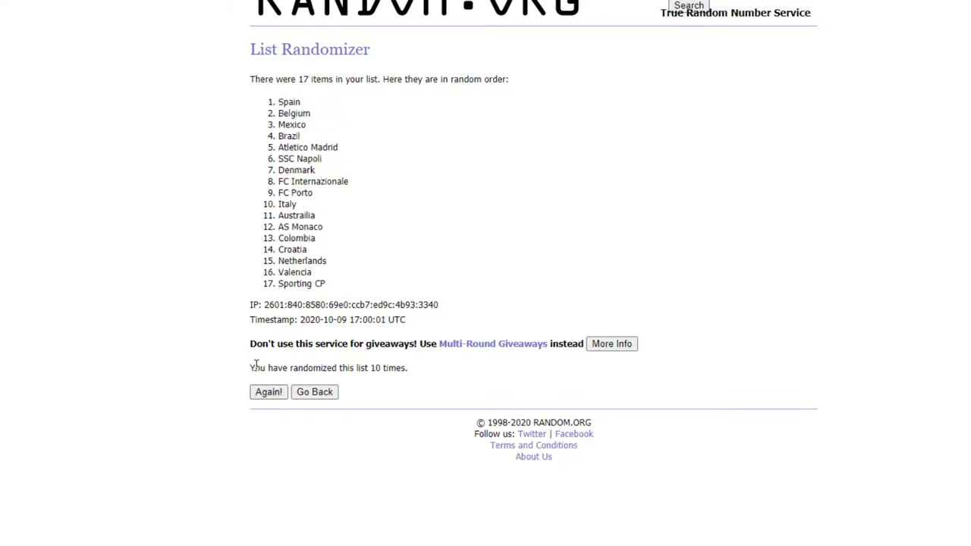
{"action": "left_click_drag", "start_coordinate": [251, 364], "coordinate": [406, 372]}
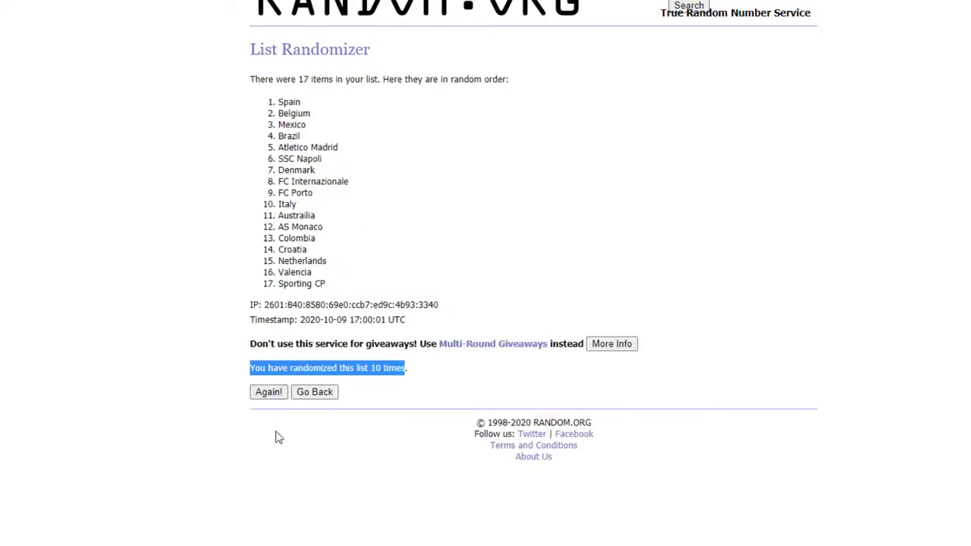
{"action": "left_click", "coordinate": [267, 392]}
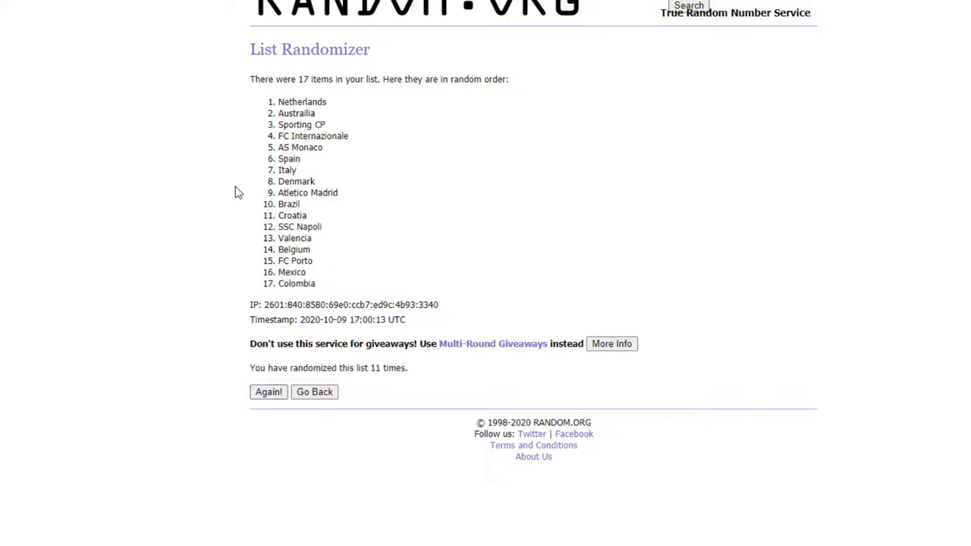
Copy the randomized team list and paste it into the spreadsheet from cell B12 downwards, Netherlands through Colombia.
{"action": "left_click_drag", "start_coordinate": [274, 103], "coordinate": [341, 285]}
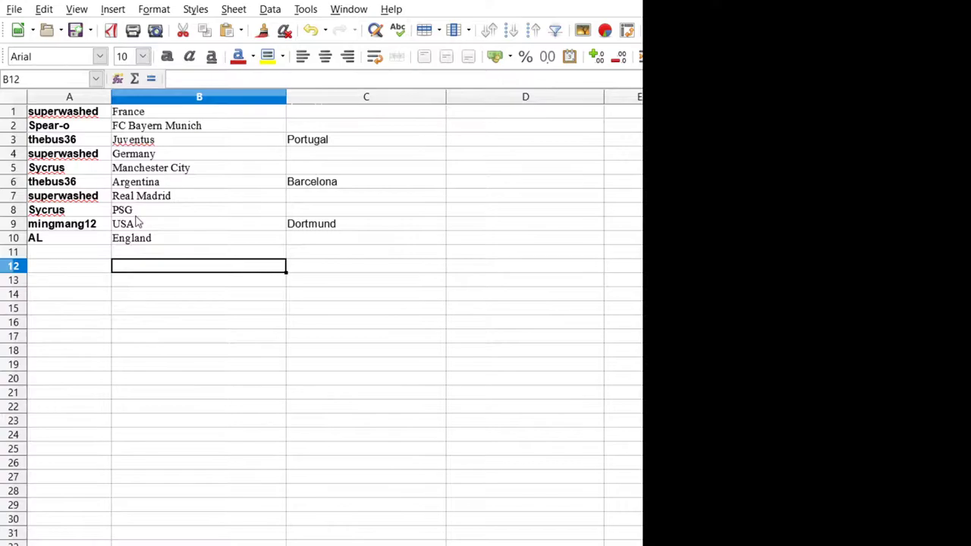
{"action": "type", "text": "Netherlands Austrailia Sporting CP FC Internazionale AS Monaco Spain Italy Denmark Atletico Madrid Brazil Croatia SSC Napoli Valencia Belgium FC Porto Mexico Colombia"}
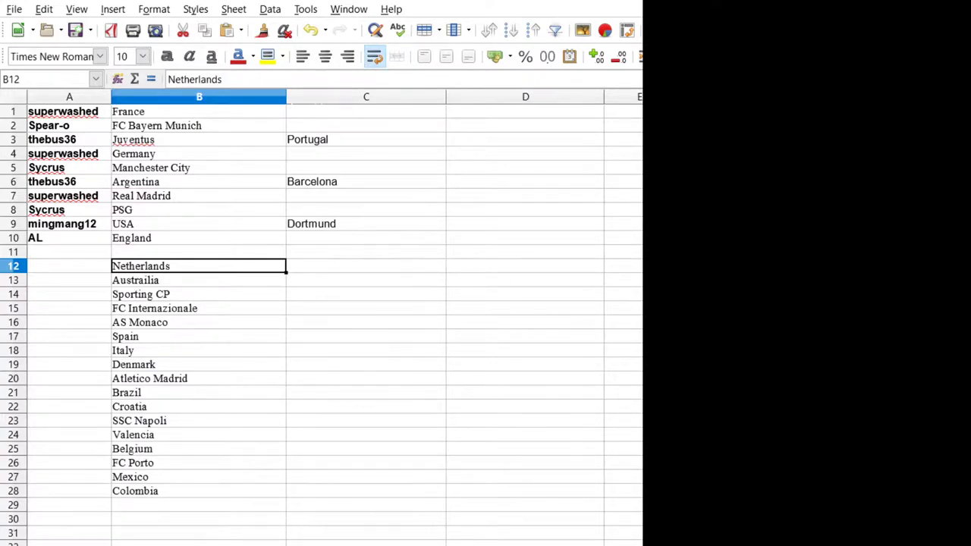
Move Netherlands and Austrailia from B12:B13 to cells C1 and C2.
{"action": "key", "text": "shift+Down"}
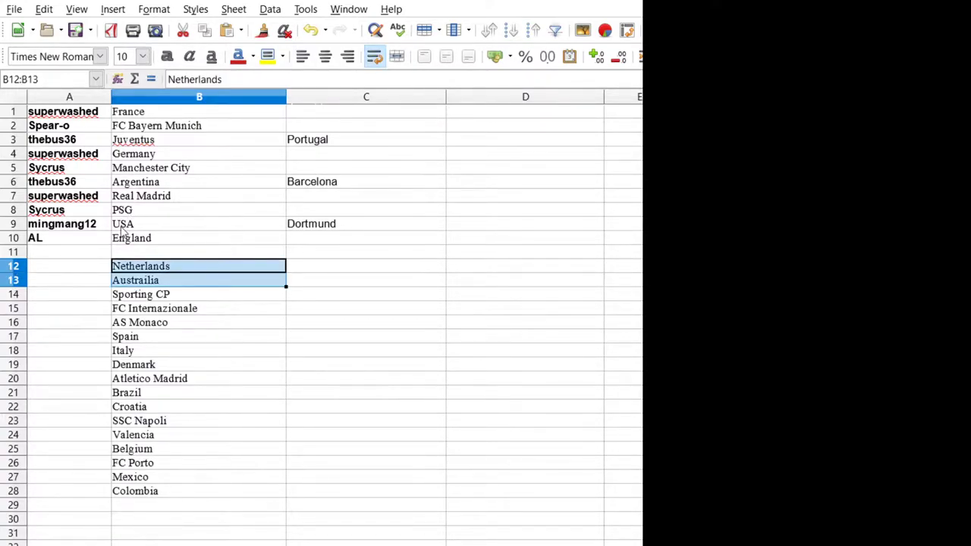
{"action": "key", "text": "ctrl+x"}
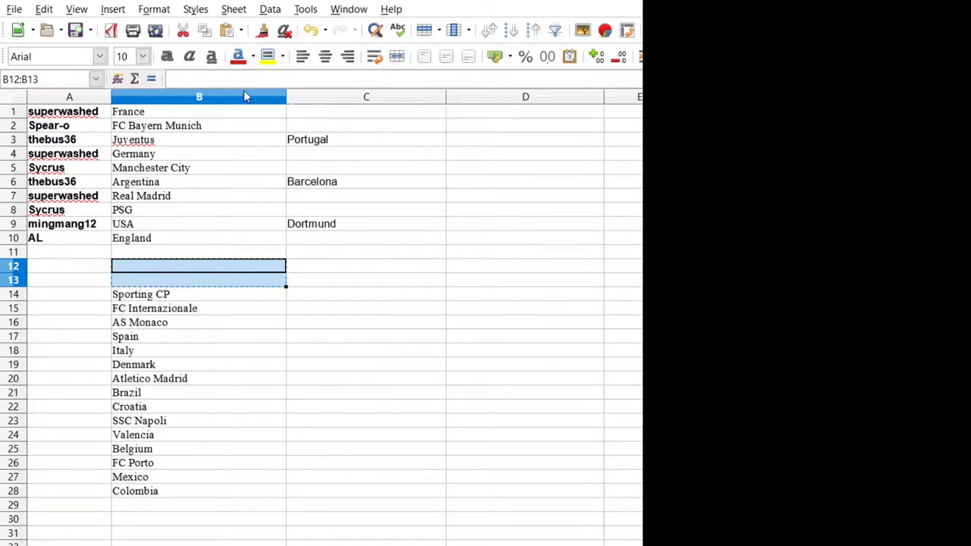
{"action": "left_click", "coordinate": [305, 112]}
{"action": "key", "text": "ctrl+v"}
{"action": "left_click_drag", "start_coordinate": [132, 294], "coordinate": [132, 308]}
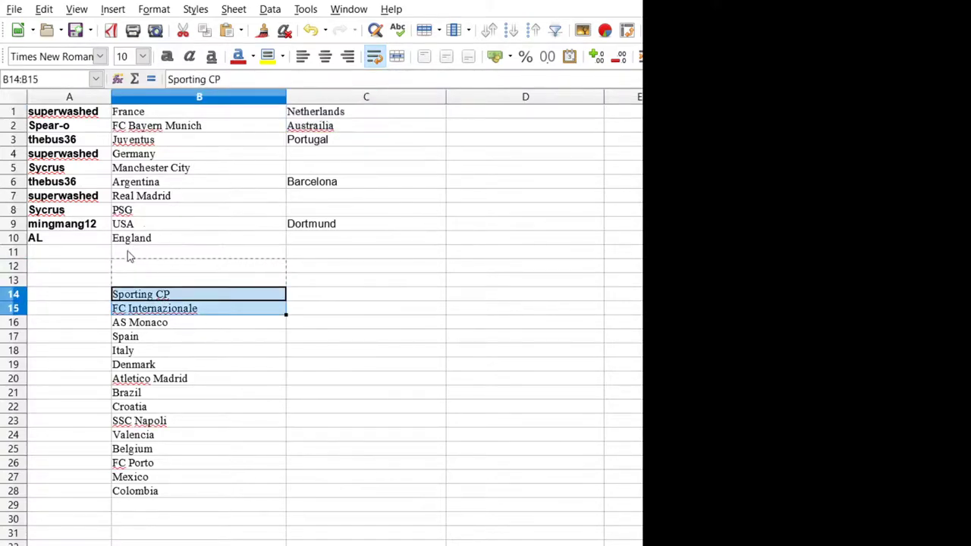
{"action": "key", "text": "F2"}
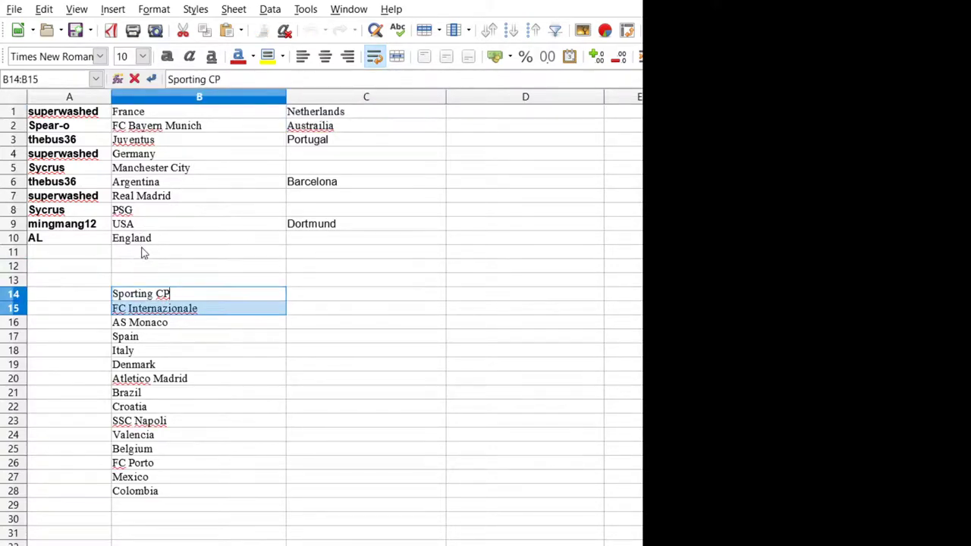
{"action": "key", "text": "Return"}
{"action": "key", "text": "Down"}
{"action": "key", "text": "Up"}
{"action": "key", "text": "shift+Up"}
{"action": "key", "text": "shift+Up"}
{"action": "key", "text": "Up"}
{"action": "key", "text": "Up"}
Move Sporting CP and FC Internazionale from B14:B15 to cells C4 and C5.
{"action": "key", "text": "Down"}
{"action": "key", "text": "shift+Down"}
{"action": "key", "text": "F2"}
{"action": "key", "text": "Return"}
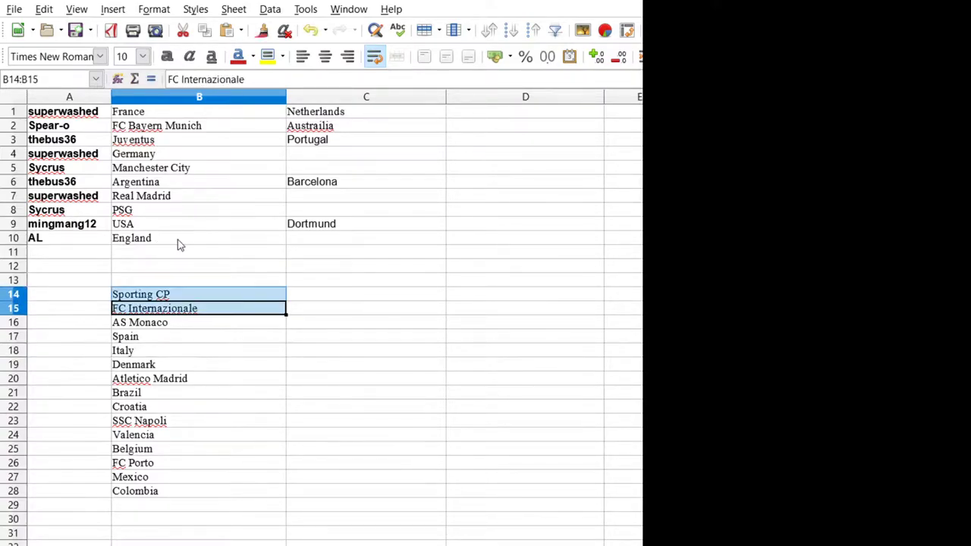
{"action": "key", "text": "ctrl+x"}
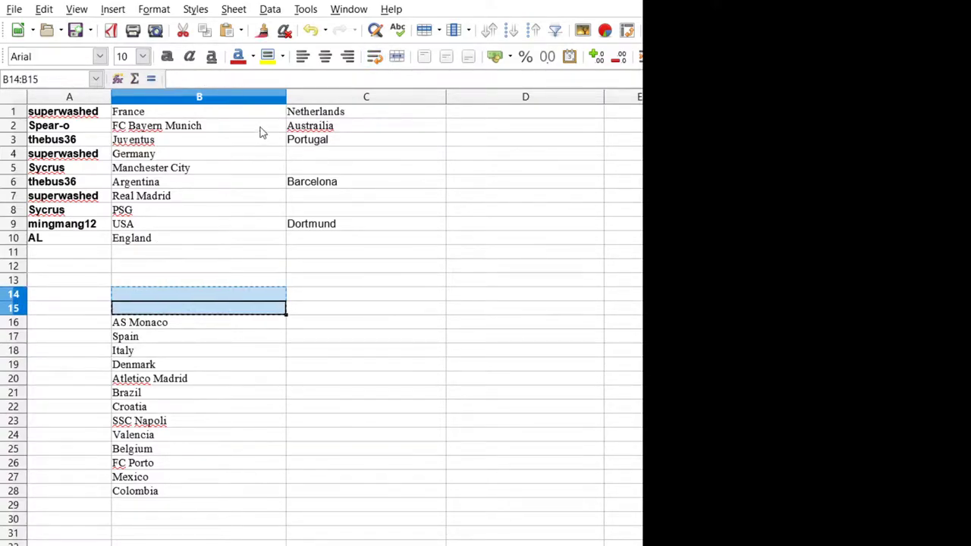
{"action": "left_click", "coordinate": [327, 155]}
{"action": "key", "text": "ctrl+v"}
Move AS Monaco and Spain from B16:B17 to cells C7 and C8.
{"action": "left_click", "coordinate": [157, 323]}
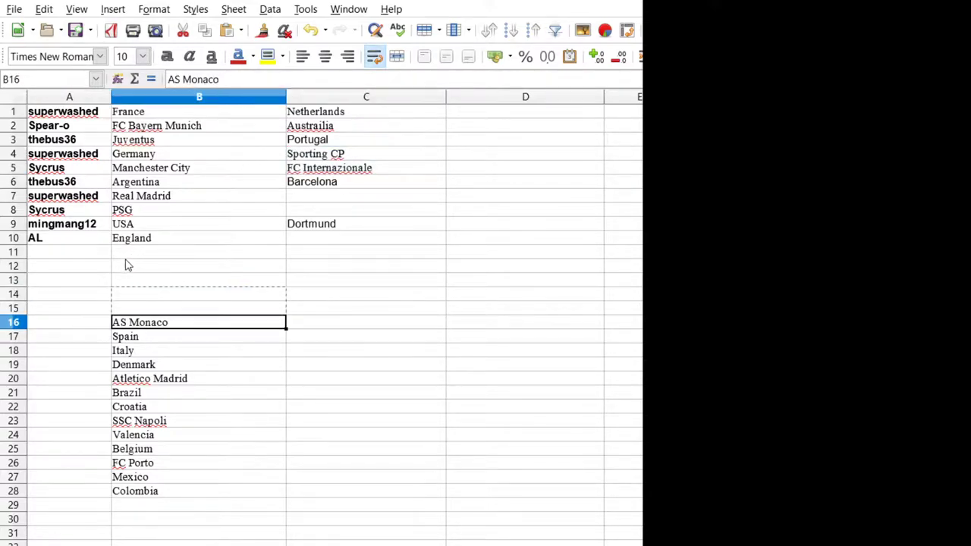
{"action": "key", "text": "shift+Down"}
{"action": "key", "text": "ctrl+x"}
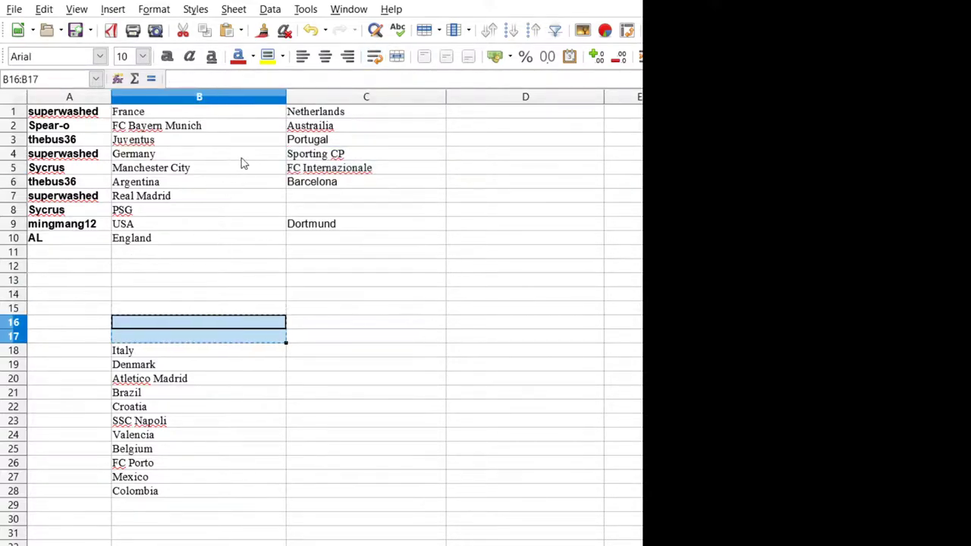
{"action": "key", "text": "Right"}
{"action": "key", "text": "ctrl+Up"}
{"action": "key", "text": "Up"}
{"action": "key", "text": "Up"}
{"action": "key", "text": "ctrl+v"}
Move Italy and Denmark from B18:B19 to cells C10 and C11.
{"action": "key", "text": "Left"}
{"action": "key", "text": "ctrl+Down"}
{"action": "key", "text": "ctrl+Down"}
{"action": "key", "text": "shift+Down"}
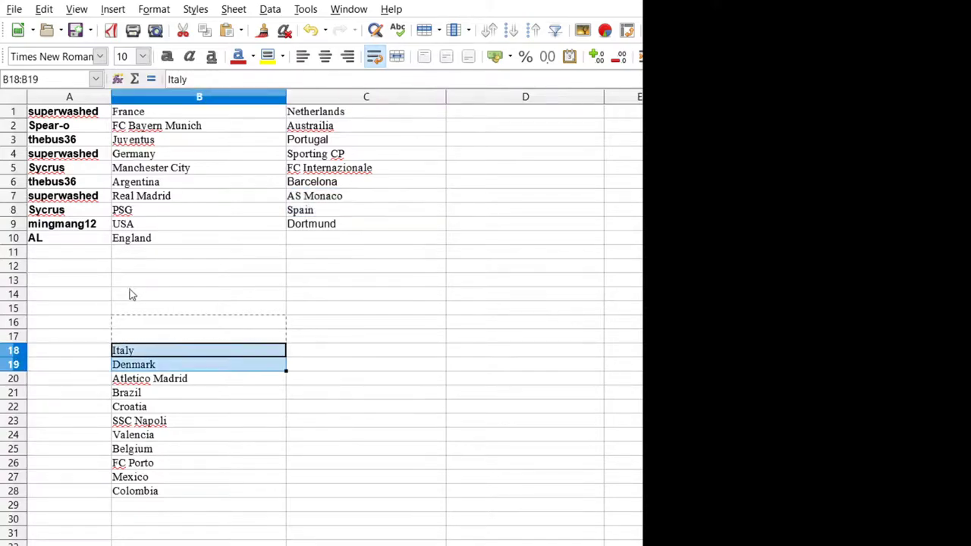
{"action": "key", "text": "ctrl+x"}
{"action": "key", "text": "Right"}
{"action": "key", "text": "ctrl+Up"}
{"action": "key", "text": "Down"}
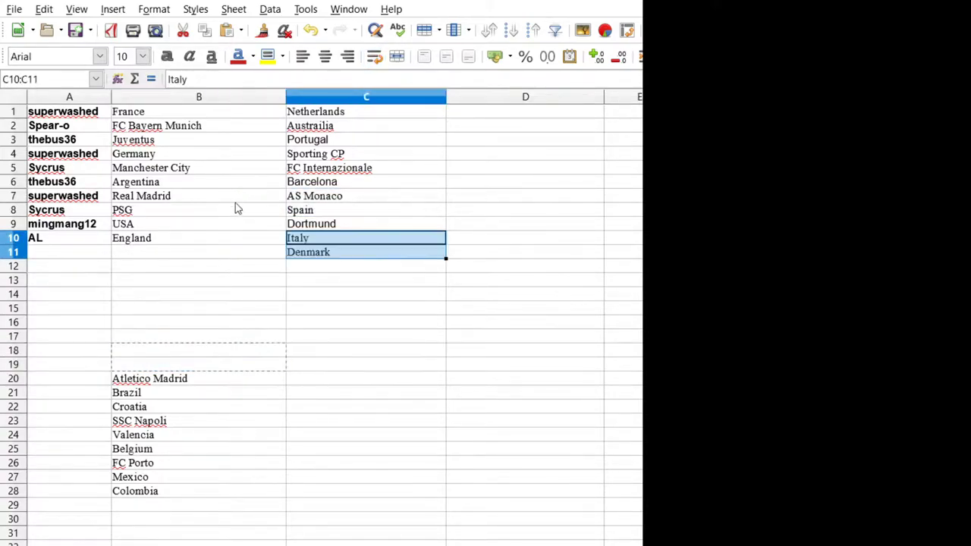
{"action": "key", "text": "ctrl+v"}
Move the remaining teams, Atletico Madrid through Colombia, from B20:B28 to D1:D9.
{"action": "key", "text": "Left"}
{"action": "key", "text": "ctrl+Down"}
{"action": "key", "text": "shift+Down"}
{"action": "key", "text": "shift+Down"}
{"action": "key", "text": "shift+Down"}
{"action": "key", "text": "shift+Down"}
{"action": "key", "text": "shift+Down"}
{"action": "key", "text": "shift+Down"}
{"action": "key", "text": "shift+Down"}
{"action": "key", "text": "shift+Down"}
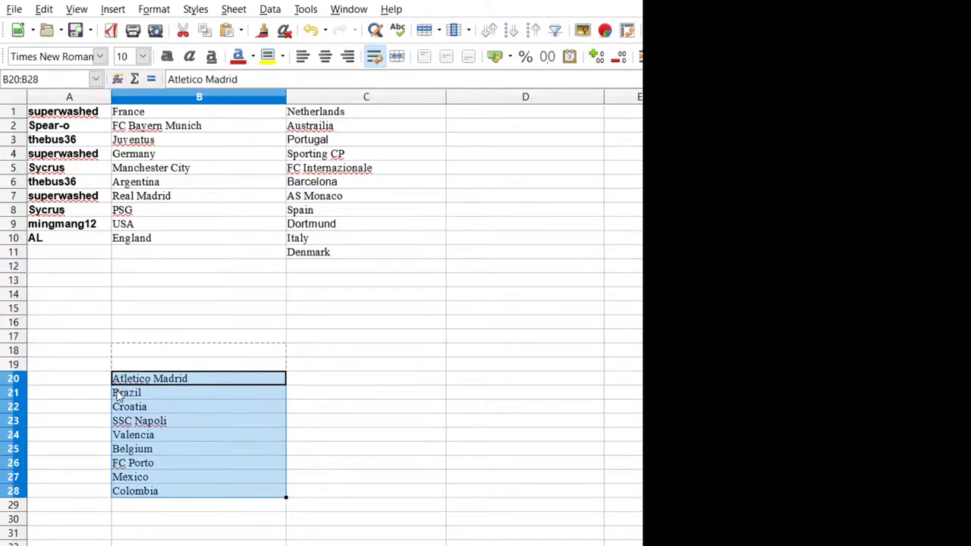
{"action": "key", "text": "ctrl+x"}
{"action": "key", "text": "Right"}
{"action": "key", "text": "Right"}
{"action": "key", "text": "ctrl+Up"}
{"action": "key", "text": "ctrl+v"}
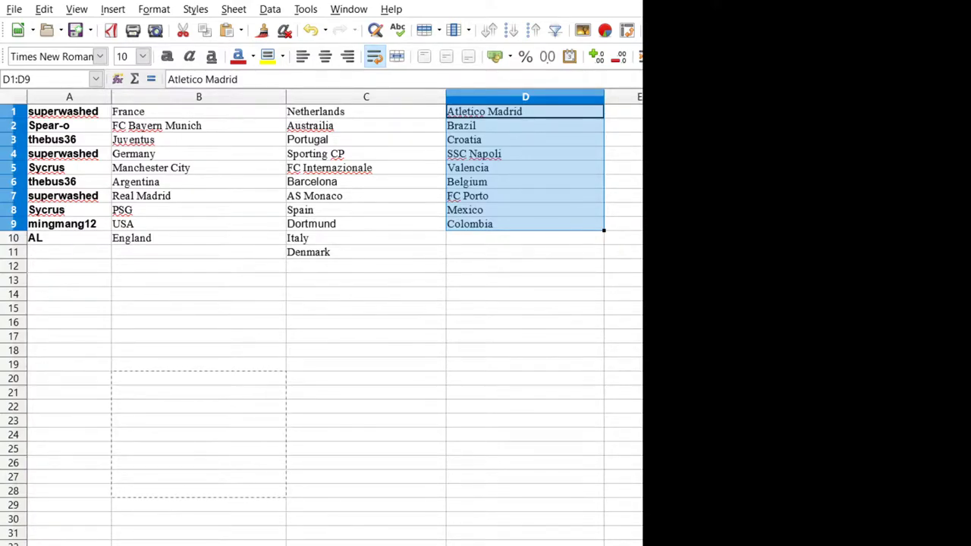
Undo the move of the remaining teams to column D and the placement of Italy and Denmark in C10:C11.
{"action": "left_click", "coordinate": [365, 293]}
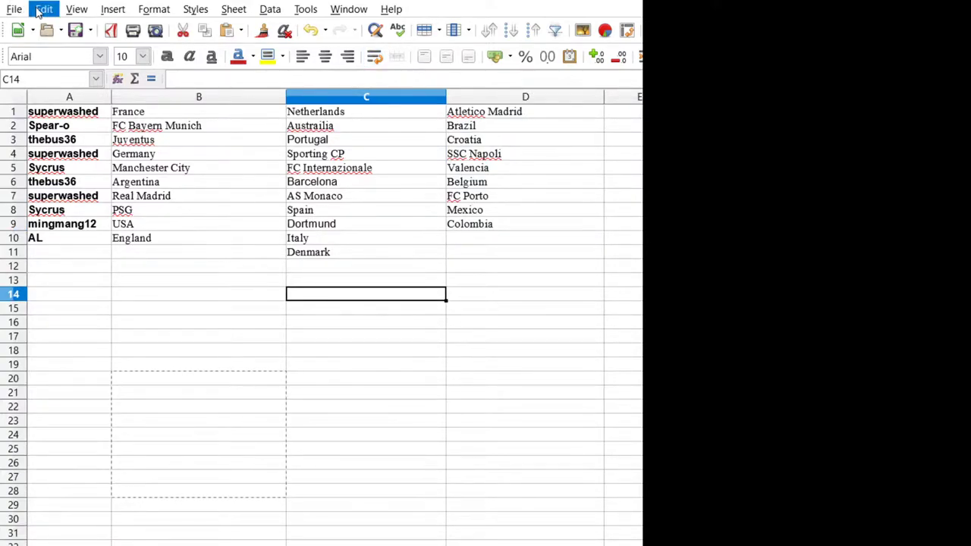
{"action": "key", "text": "ctrl+z"}
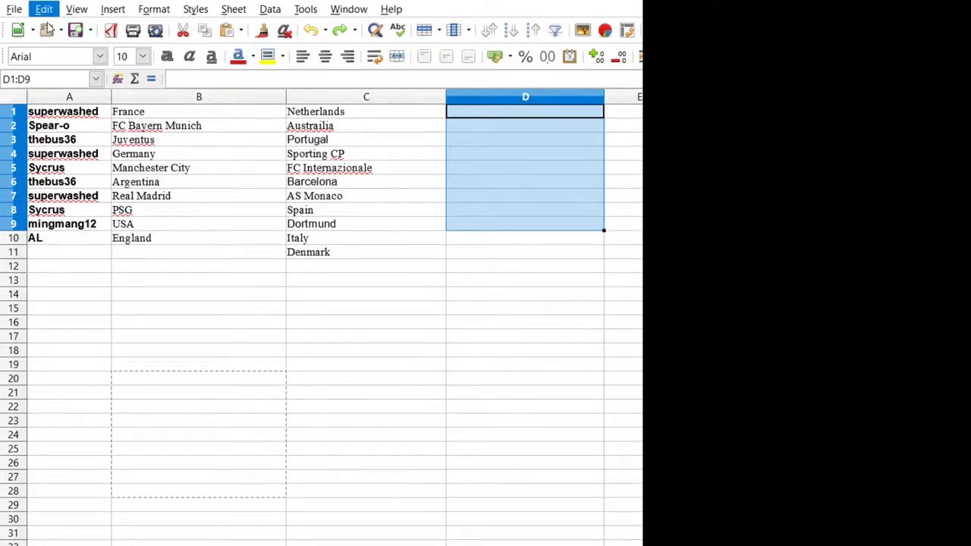
{"action": "key", "text": "ctrl+z"}
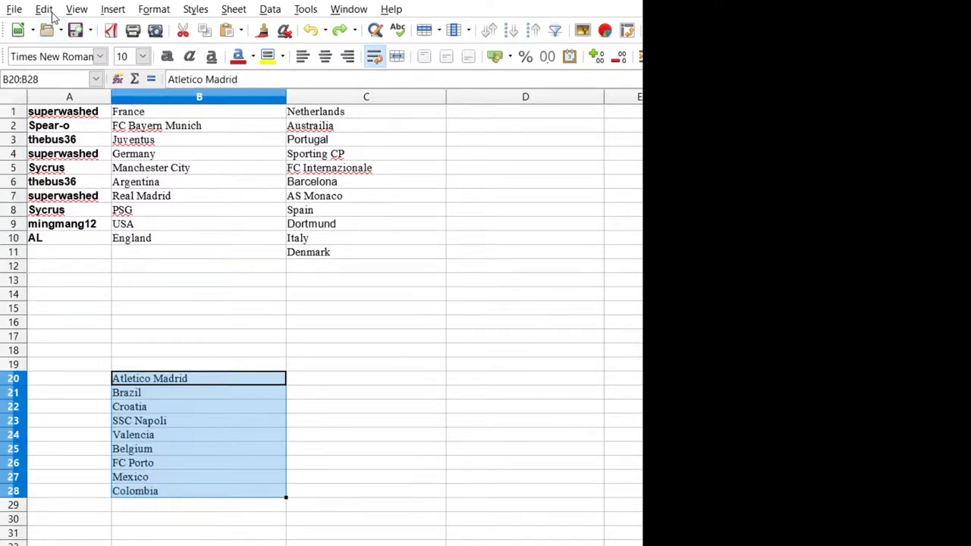
{"action": "key", "text": "ctrl+z"}
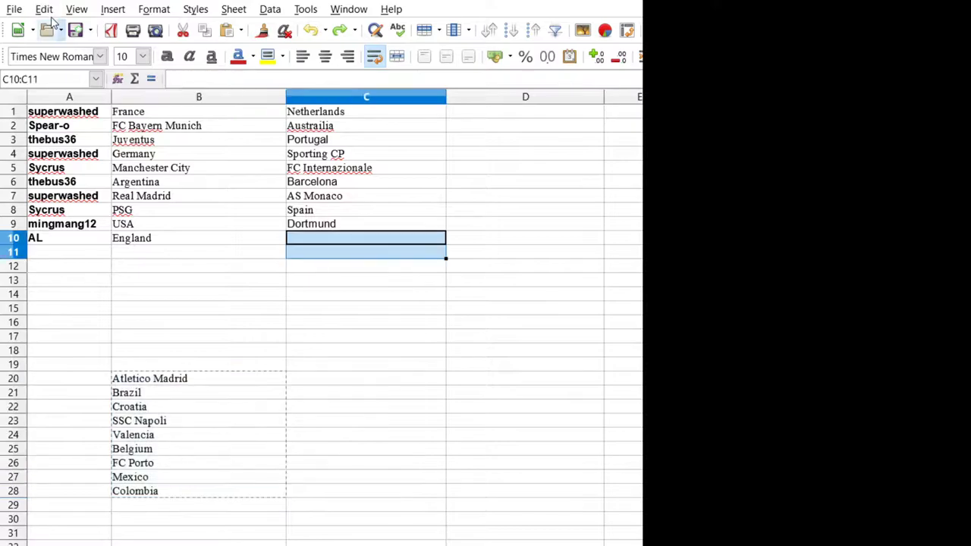
{"action": "key", "text": "ctrl+z"}
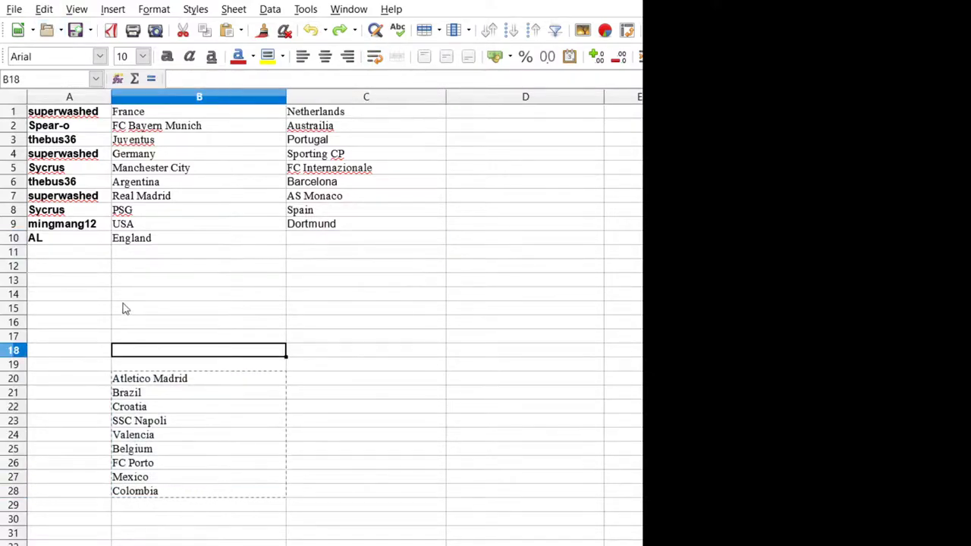
Move Atletico Madrid from B20 to cell C10.
{"action": "key", "text": "Down"}
{"action": "key", "text": "Down"}
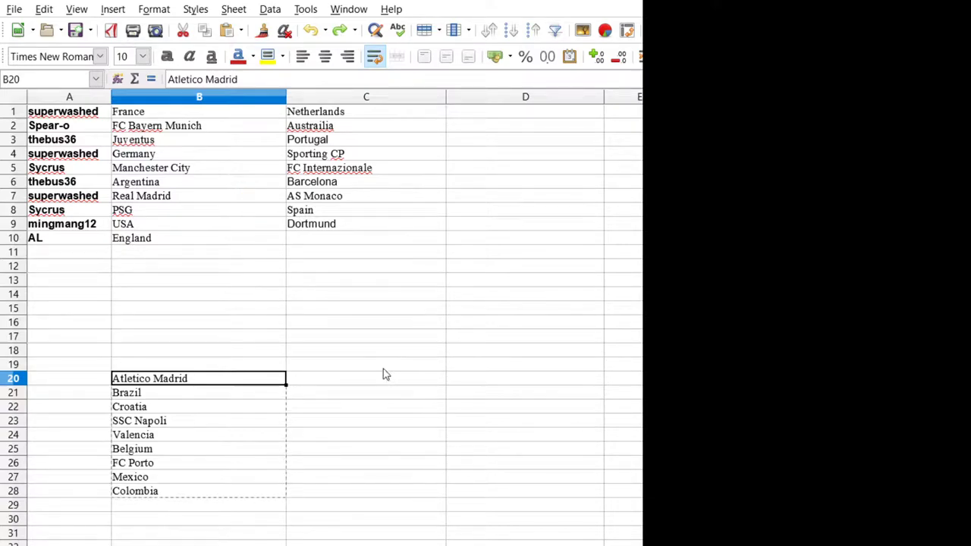
{"action": "key", "text": "ctrl+y"}
{"action": "key", "text": "Right"}
{"action": "key", "text": "Down"}
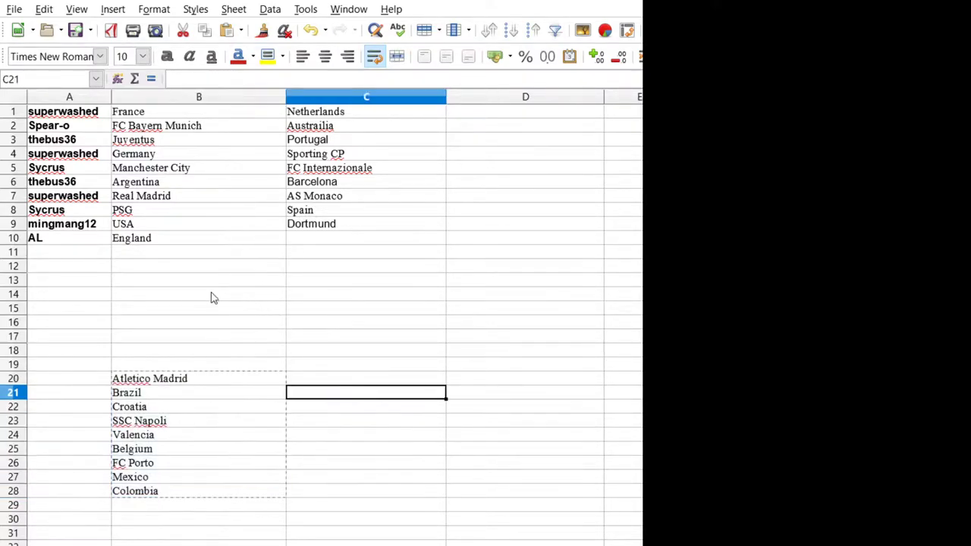
{"action": "key", "text": "Left"}
{"action": "key", "text": "Up"}
{"action": "key", "text": "ctrl+x"}
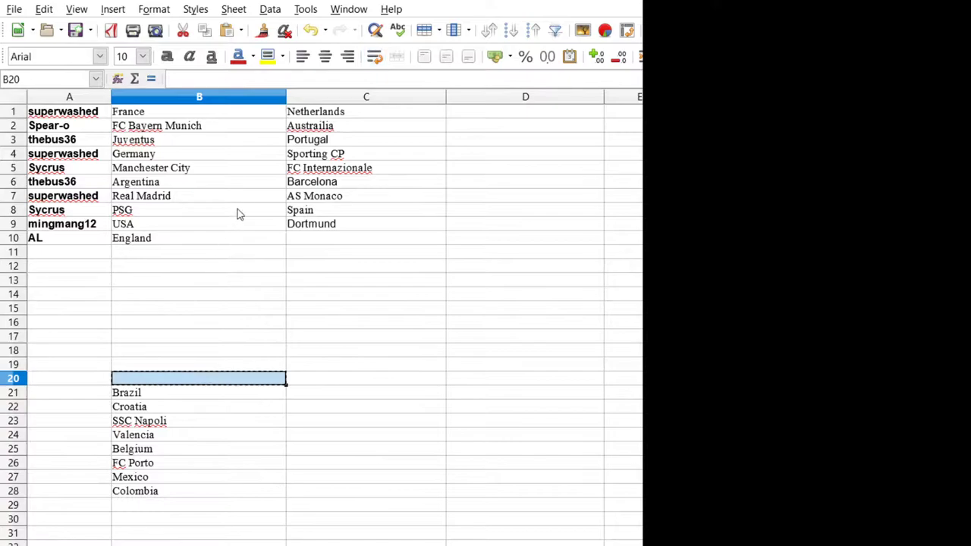
{"action": "left_click", "coordinate": [317, 238]}
{"action": "key", "text": "ctrl+v"}
Move the teams Brazil through Colombia from B21:B28 to D1:D8.
{"action": "left_click", "coordinate": [236, 308]}
{"action": "key", "text": "ctrl+Down"}
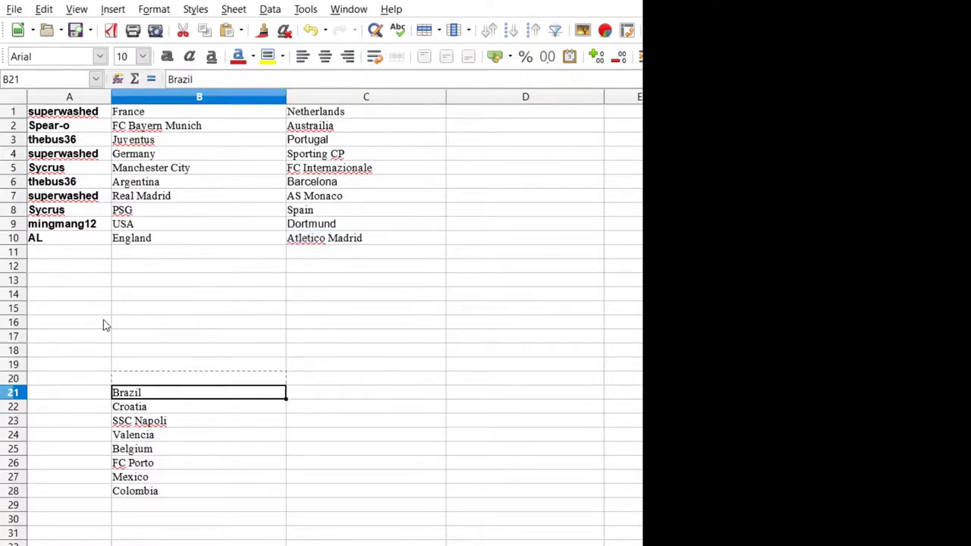
{"action": "key", "text": "shift+Down"}
{"action": "key", "text": "shift+Down"}
{"action": "key", "text": "shift+Down"}
{"action": "key", "text": "shift+Down"}
{"action": "key", "text": "shift+Down"}
{"action": "key", "text": "shift+Down"}
{"action": "key", "text": "shift+Down"}
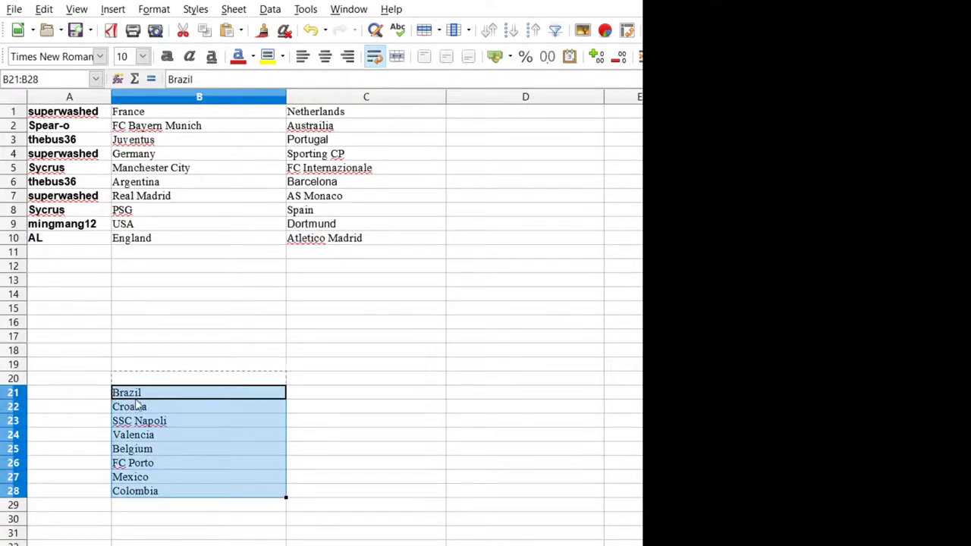
{"action": "key", "text": "ctrl+x"}
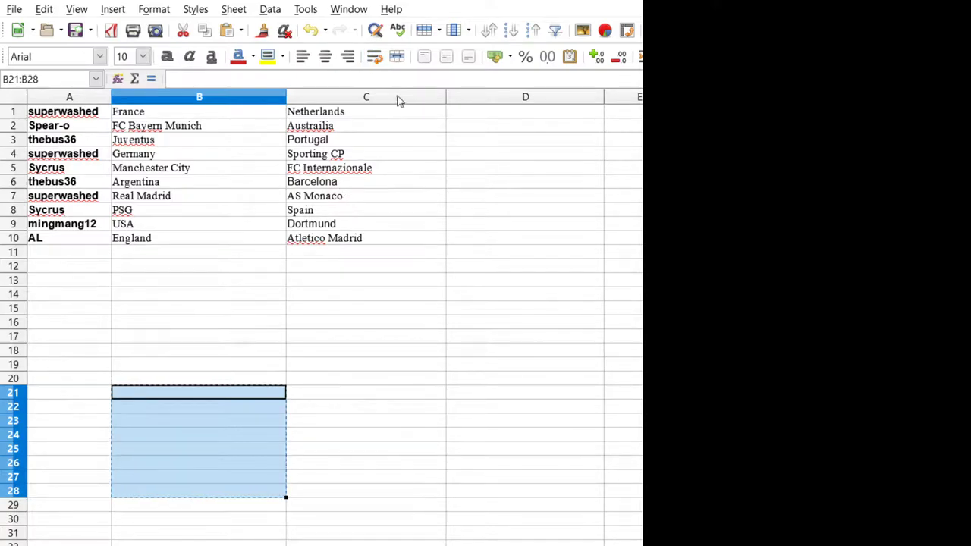
{"action": "left_click", "coordinate": [496, 111]}
{"action": "key", "text": "ctrl+v"}
{"action": "left_click", "coordinate": [346, 308]}
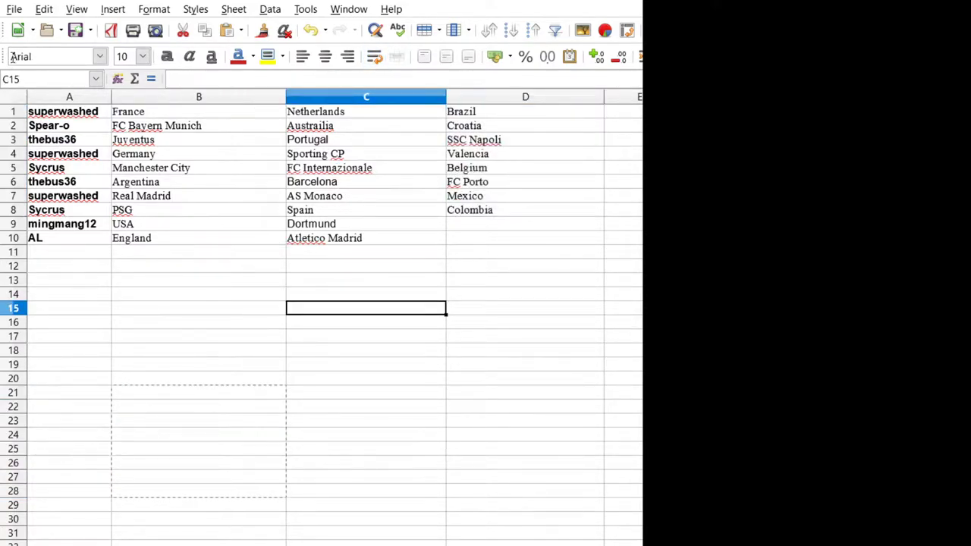
Undo the moves of Brazil through Colombia and of Atletico Madrid, and restore Italy and Denmark in B18:B19.
{"action": "key", "text": "ctrl+z"}
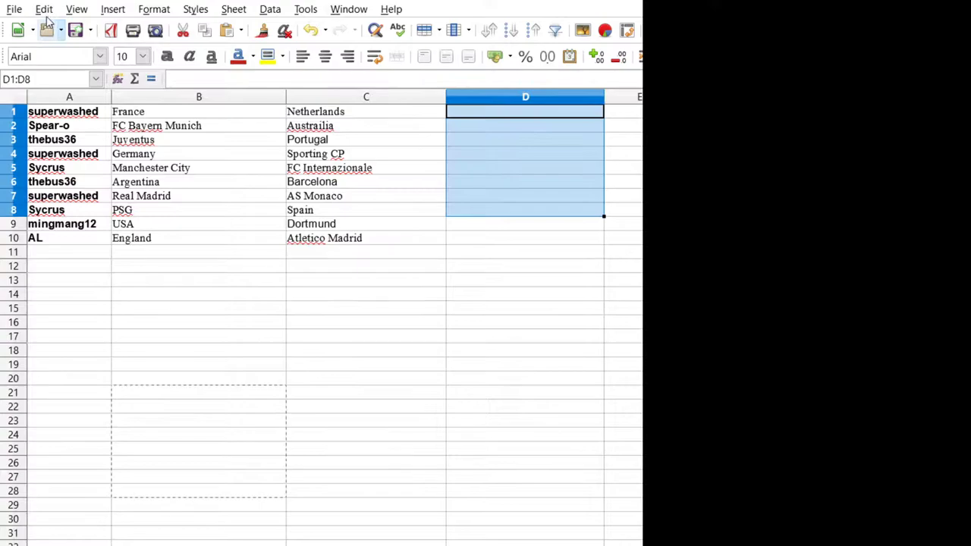
{"action": "key", "text": "ctrl+z"}
{"action": "key", "text": "ctrl+z"}
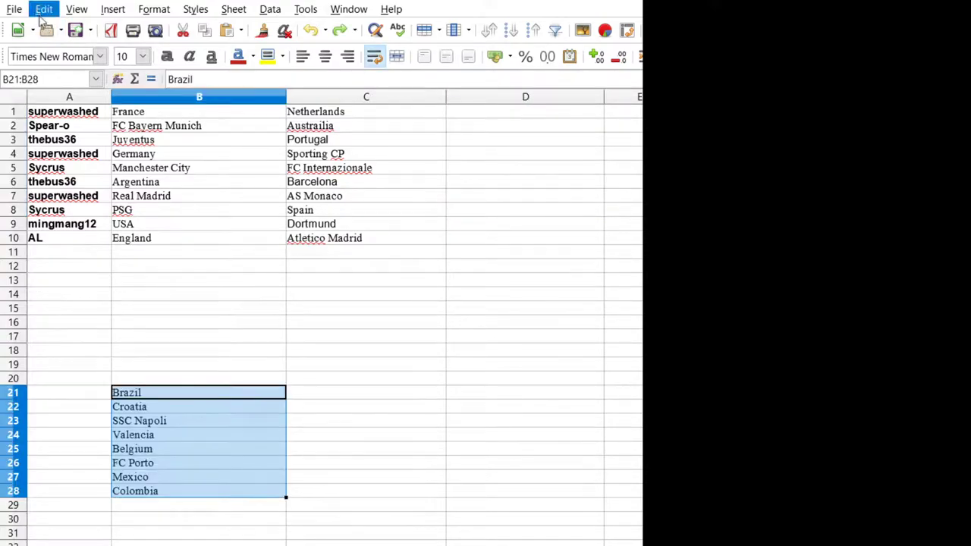
{"action": "key", "text": "ctrl+z"}
{"action": "key", "text": "ctrl+z"}
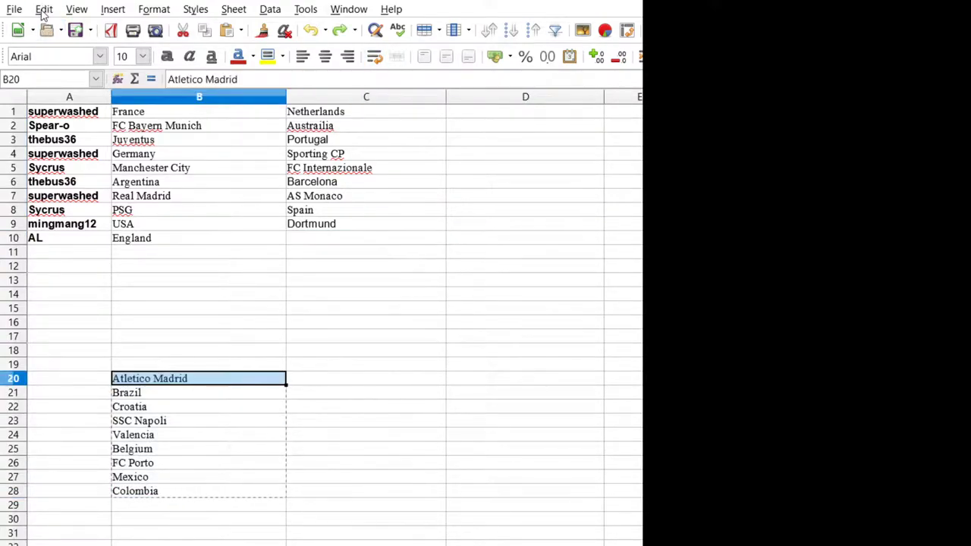
{"action": "key", "text": "ctrl+z"}
{"action": "key", "text": "ctrl+z"}
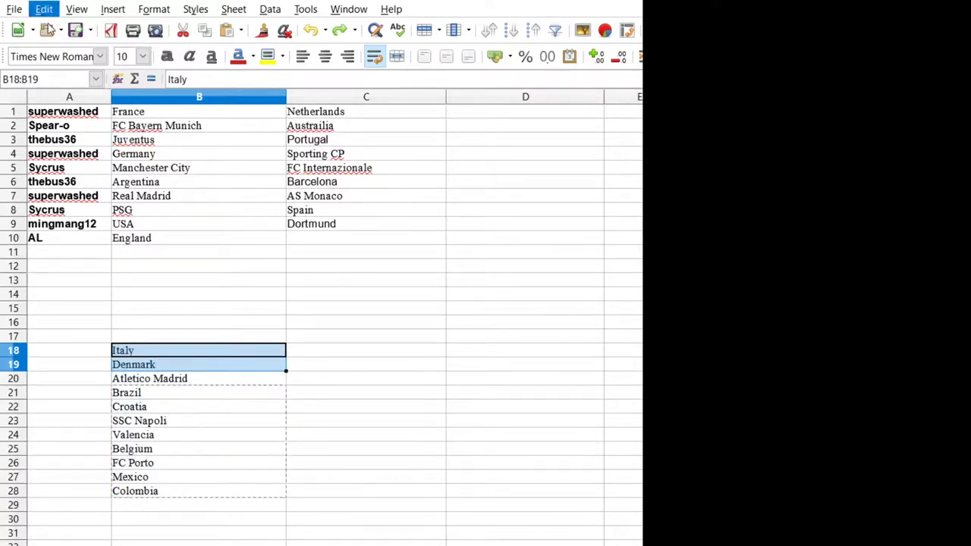
Undo the moves of AS Monaco, Spain, Sporting CP and FC Internazionale to restore them in B14:B17.
{"action": "key", "text": "ctrl+z"}
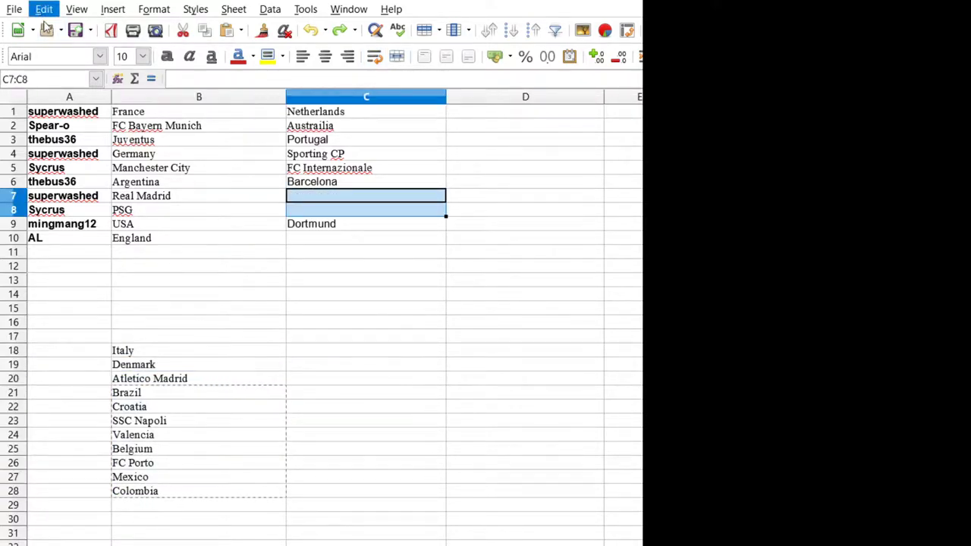
{"action": "key", "text": "ctrl+z"}
{"action": "key", "text": "ctrl+z"}
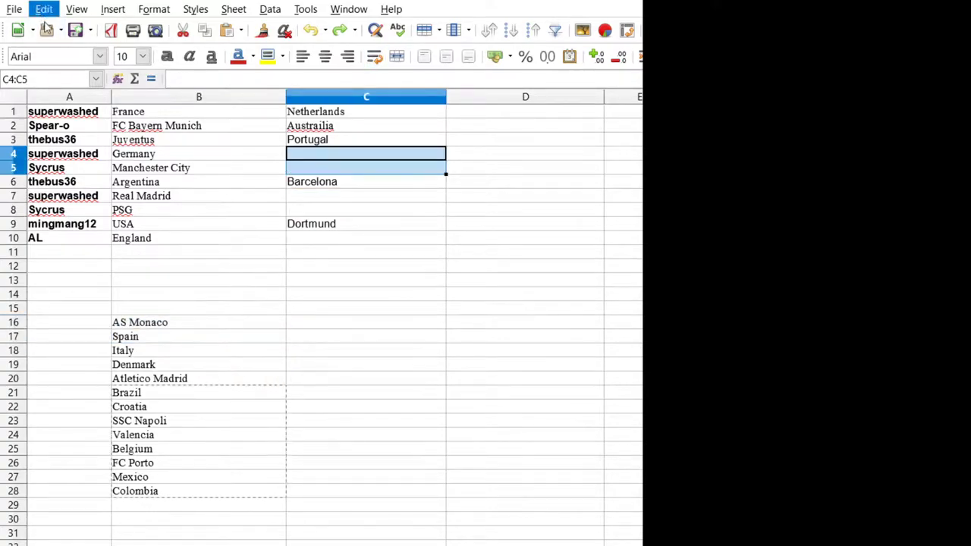
{"action": "key", "text": "ctrl+z"}
{"action": "key", "text": "ctrl+z"}
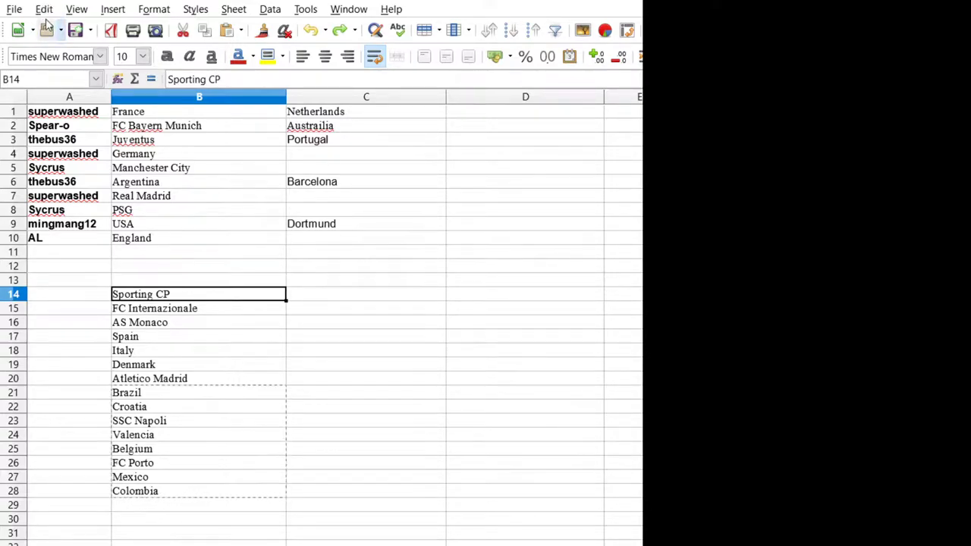
{"action": "key", "text": "Down"}
{"action": "key", "text": "Down"}
{"action": "key", "text": "Down"}
{"action": "key", "text": "Down"}
{"action": "key", "text": "Down"}
{"action": "key", "text": "Down"}
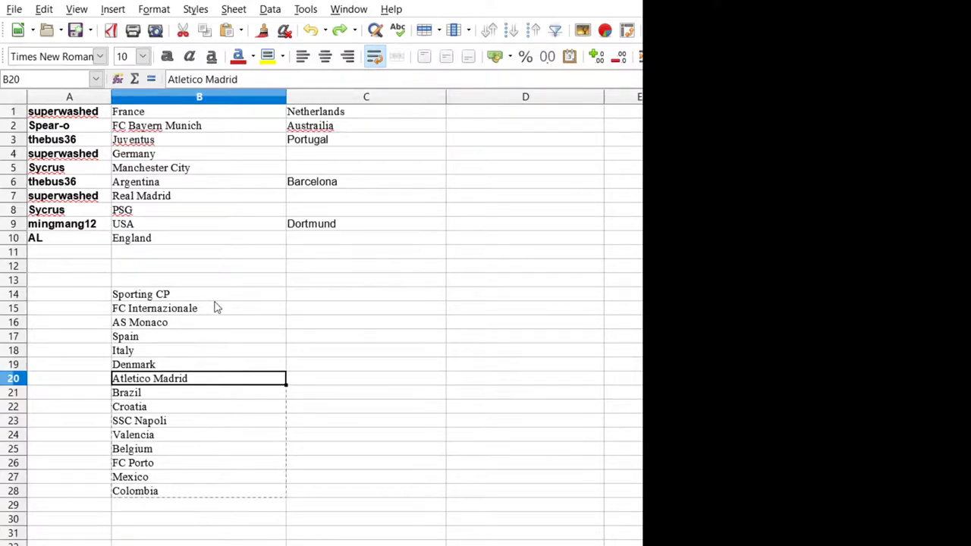
{"action": "left_click", "coordinate": [62, 326]}
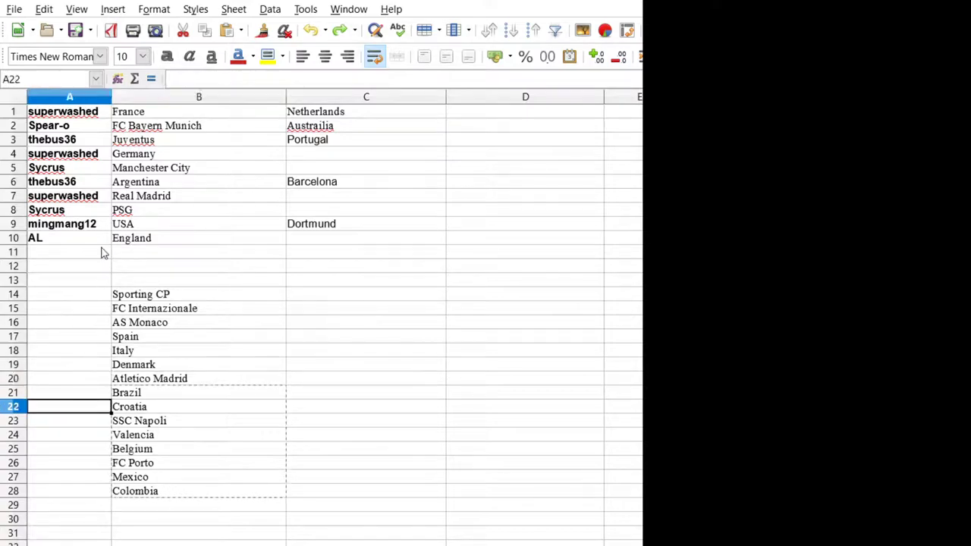
Move Sporting CP and FC Internazionale from B14:B15 to the empty cells C4 and C5.
{"action": "left_click", "coordinate": [108, 245]}
{"action": "key", "text": "shift+Down"}
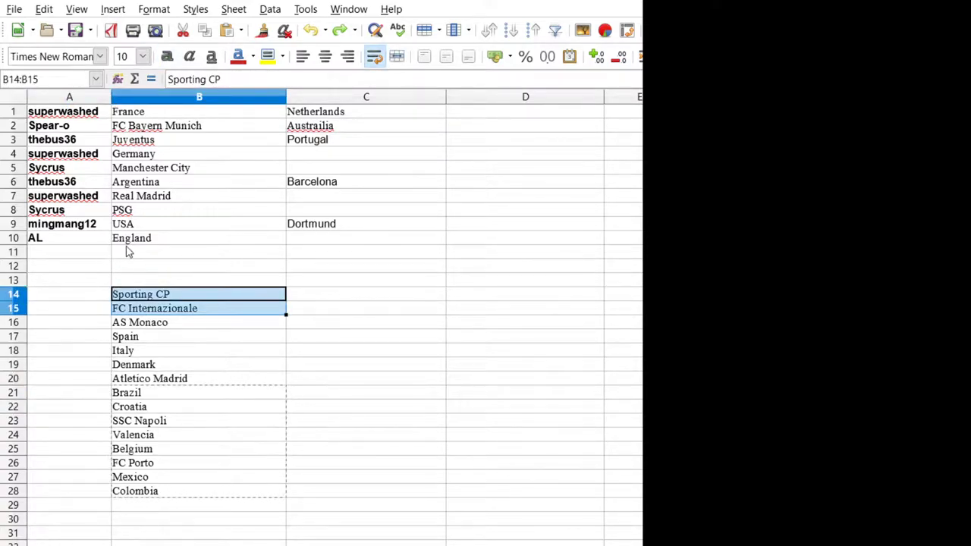
{"action": "key", "text": "ctrl+x"}
{"action": "left_click", "coordinate": [246, 120]}
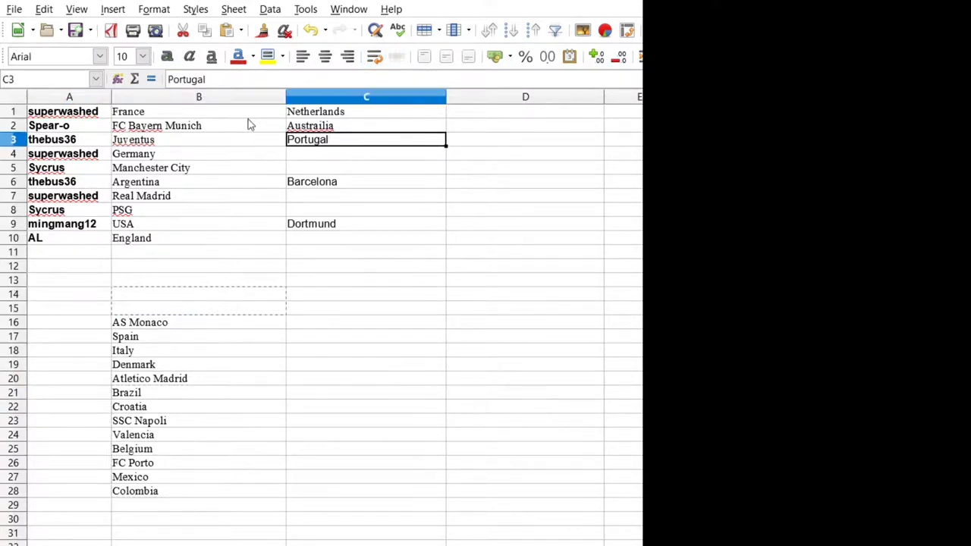
{"action": "left_click", "coordinate": [250, 123]}
{"action": "key", "text": "ctrl+v"}
Move AS Monaco and Spain from B16:B17 to the empty cells C7 and C8.
{"action": "left_click_drag", "start_coordinate": [126, 260], "coordinate": [120, 265]}
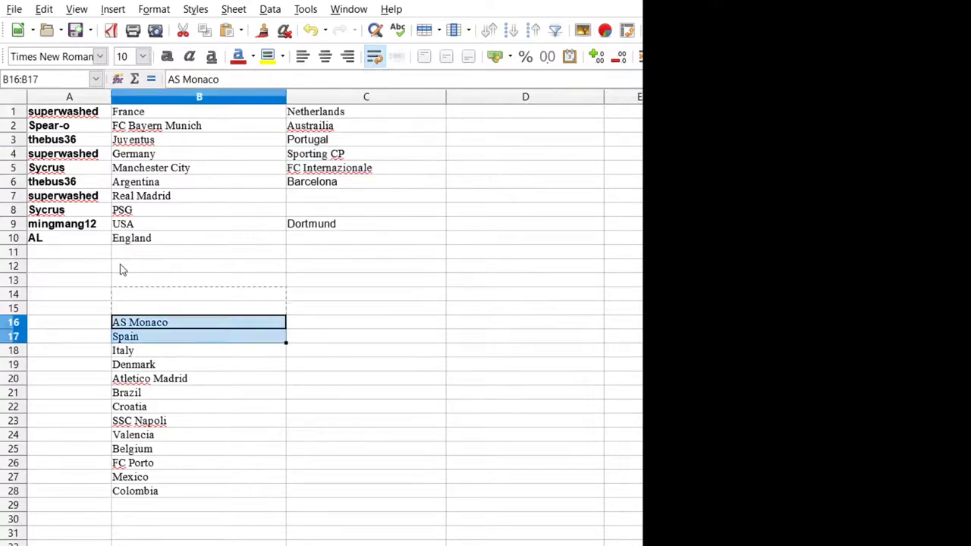
{"action": "key", "text": "ctrl+x"}
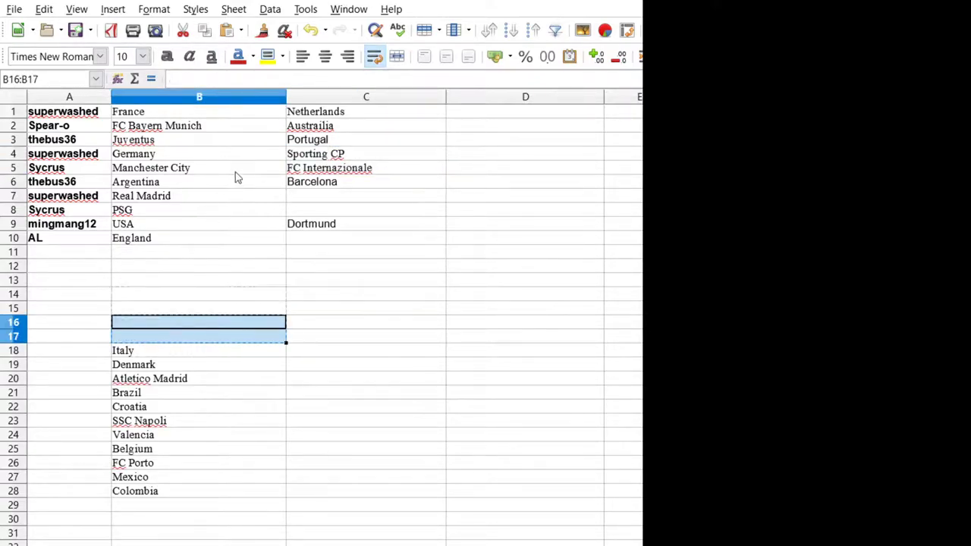
{"action": "key", "text": "Right"}
{"action": "key", "text": "ctrl+Up"}
{"action": "key", "text": "Up"}
{"action": "key", "text": "Up"}
{"action": "key", "text": "ctrl+v"}
Move only Italy from B18 to cell C10, beside England.
{"action": "key", "text": "Left"}
{"action": "key", "text": "ctrl+Down"}
{"action": "key", "text": "ctrl+Down"}
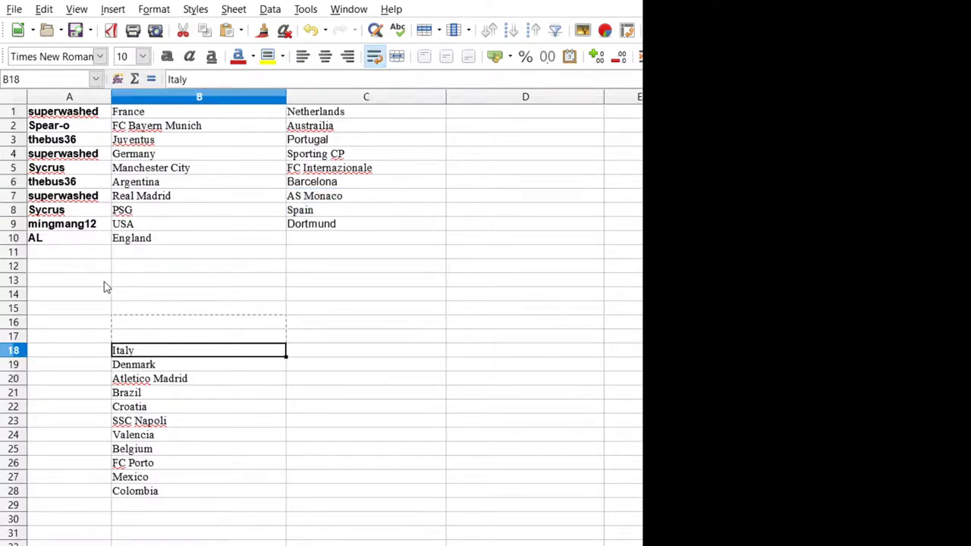
{"action": "key", "text": "ctrl+x"}
{"action": "key", "text": "Right"}
{"action": "key", "text": "ctrl+Up"}
{"action": "key", "text": "Down"}
{"action": "key", "text": "ctrl+v"}
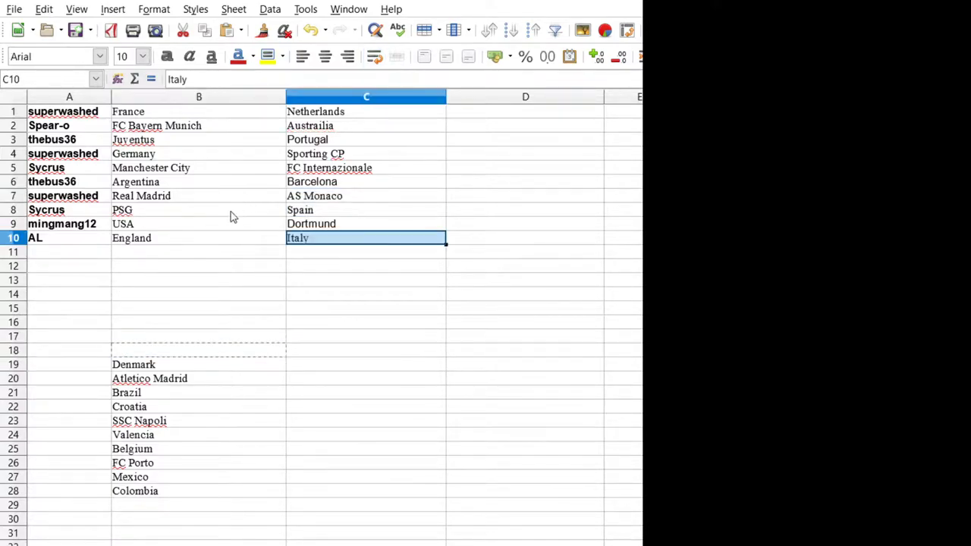
Move the ten remaining teams, Denmark through Colombia, from B19:B28 to D1:D10.
{"action": "key", "text": "Left"}
{"action": "key", "text": "ctrl+Down"}
{"action": "key", "text": "shift+Down"}
{"action": "key", "text": "shift+Down"}
{"action": "key", "text": "shift+Down"}
{"action": "key", "text": "shift+Down"}
{"action": "key", "text": "shift+Down"}
{"action": "key", "text": "shift+Down"}
{"action": "key", "text": "shift+Down"}
{"action": "key", "text": "shift+Down"}
{"action": "key", "text": "shift+Down"}
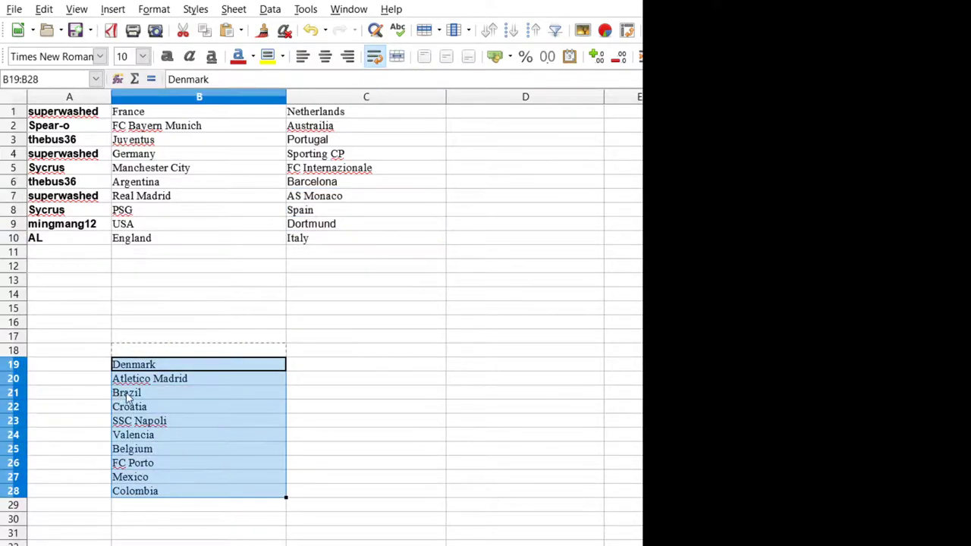
{"action": "key", "text": "ctrl+x"}
{"action": "key", "text": "ctrl+Home"}
{"action": "key", "text": "Right"}
{"action": "key", "text": "Right"}
{"action": "key", "text": "Right"}
{"action": "key", "text": "ctrl+v"}
{"action": "left_click", "coordinate": [365, 293]}
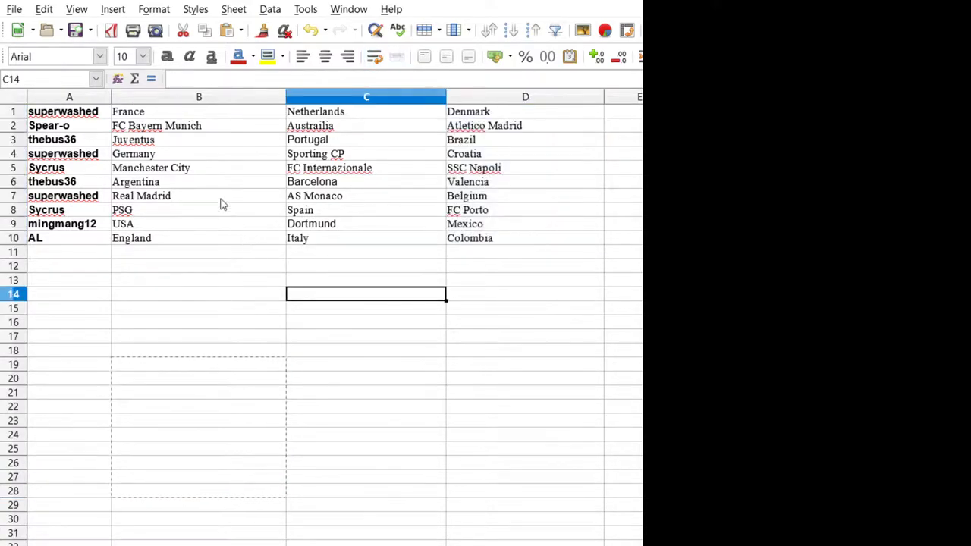
Set the font of the whole sheet to Arial.
{"action": "left_click", "coordinate": [13, 97]}
{"action": "left_click", "coordinate": [68, 62]}
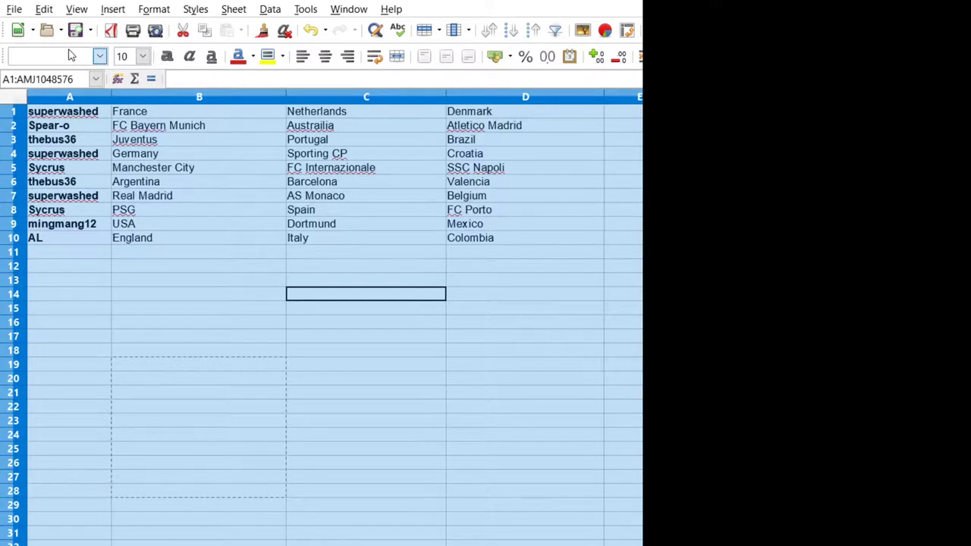
{"action": "left_click", "coordinate": [157, 336]}
Narrow columns B, C and D to fit the team names closely.
{"action": "left_click_drag", "start_coordinate": [285, 96], "coordinate": [288, 96]}
{"action": "left_click_drag", "start_coordinate": [227, 79], "coordinate": [223, 79]}
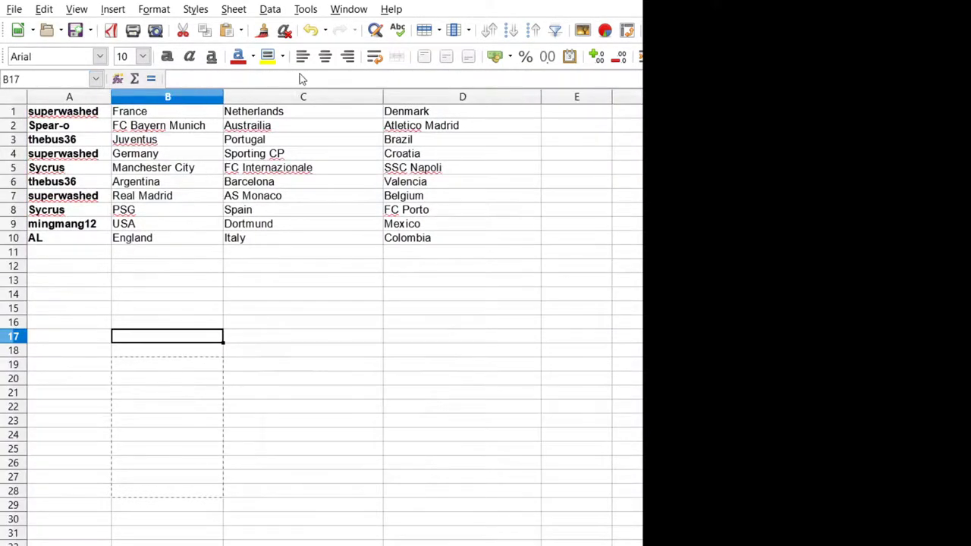
{"action": "left_click", "coordinate": [386, 98]}
{"action": "left_click_drag", "start_coordinate": [383, 98], "coordinate": [327, 116]}
{"action": "left_click_drag", "start_coordinate": [485, 96], "coordinate": [418, 96]}
Copy the finished participant and team table in A1:D10.
{"action": "left_click", "coordinate": [167, 336]}
{"action": "left_click_drag", "start_coordinate": [68, 112], "coordinate": [281, 193]}
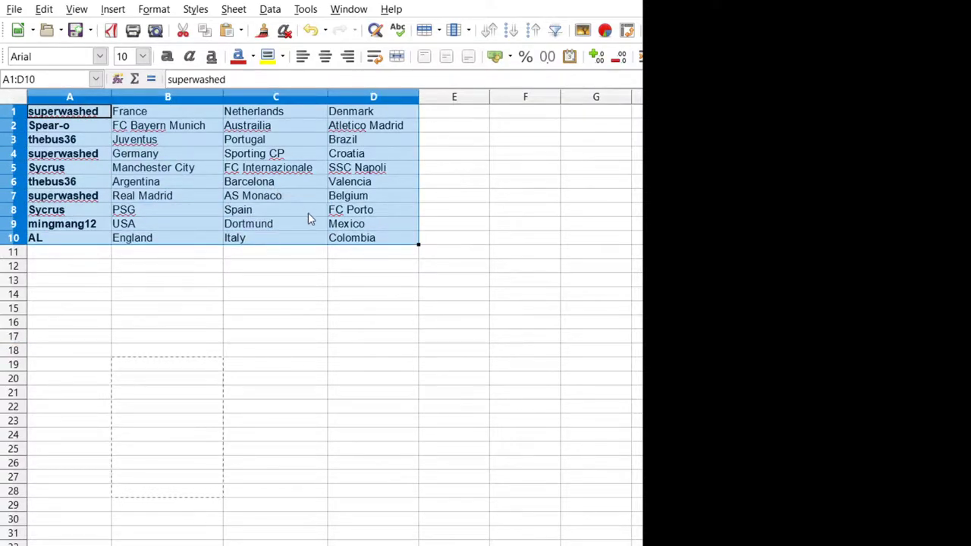
{"action": "key", "text": "ctrl+c"}
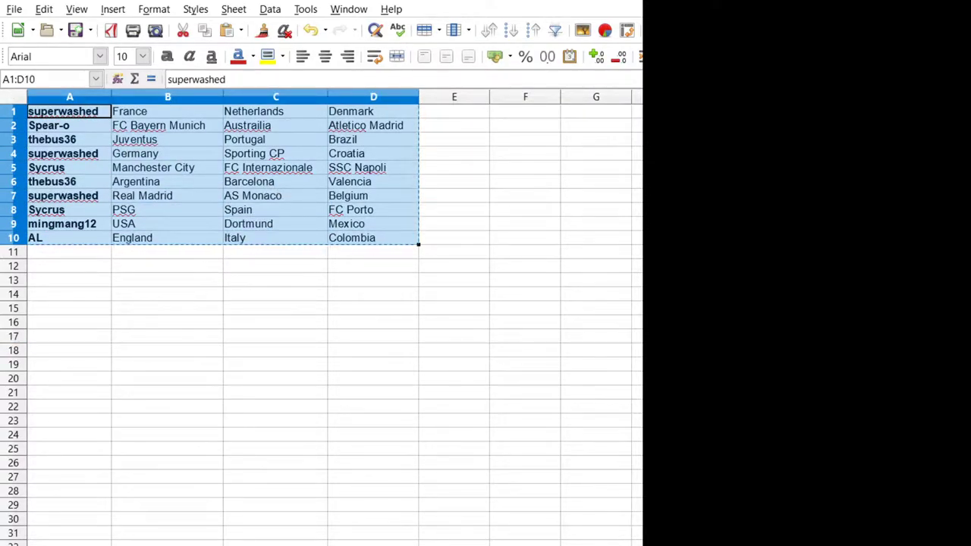